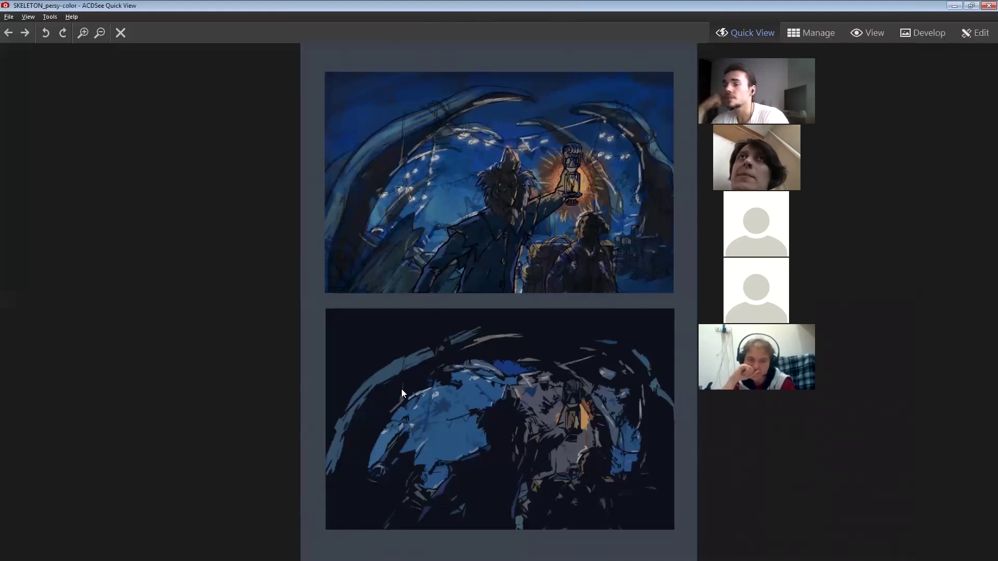
- Crop the colour sketch sheet in Photoshop, trimming the grey margin above the upper illustration
key("Right")
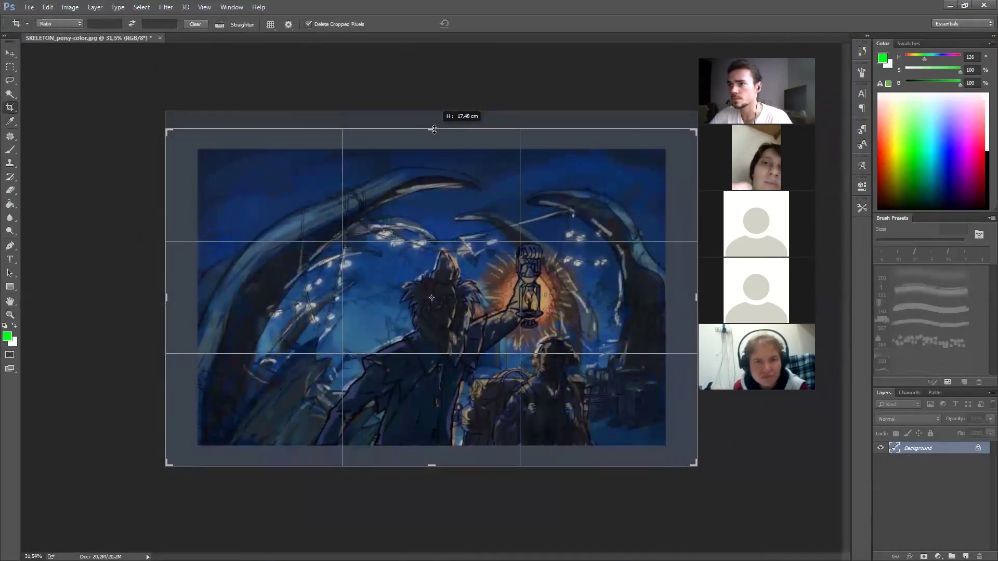
left_click_drag(433, 127, 436, 131)
key("Return")
- Open the palette image z-PALITRA.jpg, shrink its floating window and place it clear of the painting
key("ctrl+o")
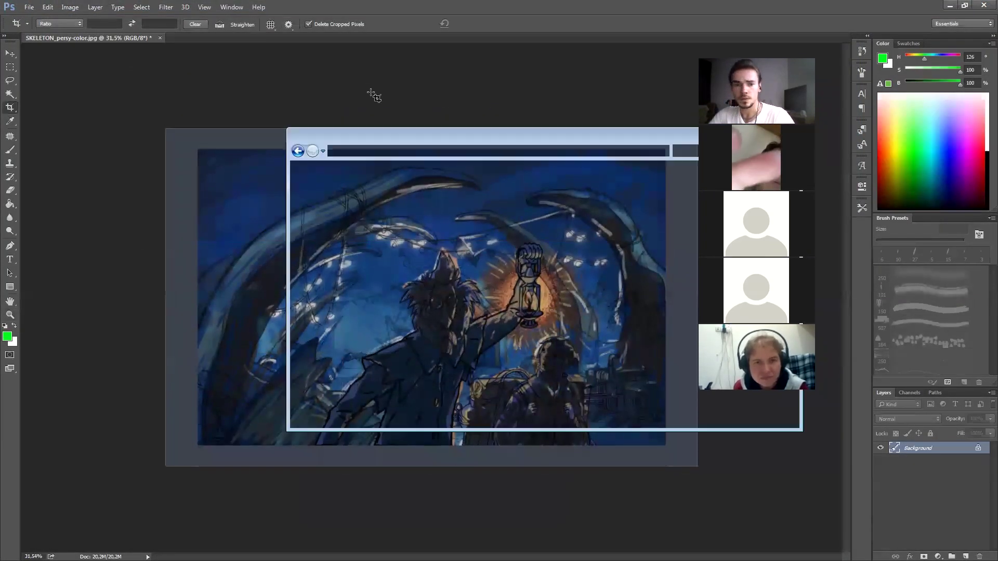
left_click_drag(405, 230, 367, 37)
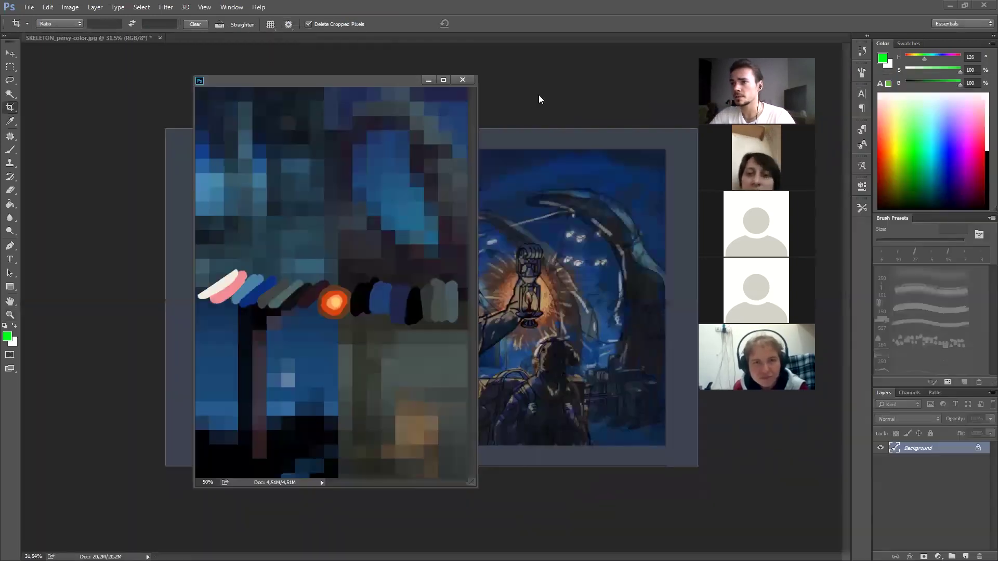
left_click_drag(475, 81, 360, 243)
left_click_drag(314, 296, 286, 323)
left_click_drag(269, 245, 785, 17)
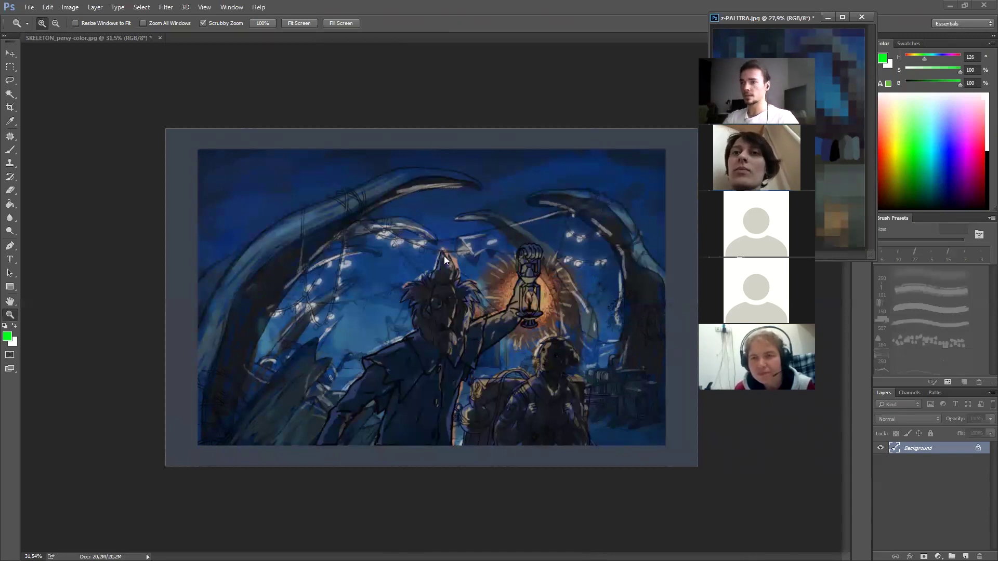
- Set a custom proof condition simulating Dot Gain 20%, then switch the proof preview off to compare with colour
left_click(475, 193)
mouse_move(482, 200)
left_mouse_down()
mouse_move(498, 205)
mouse_move(480, 219)
left_mouse_up()
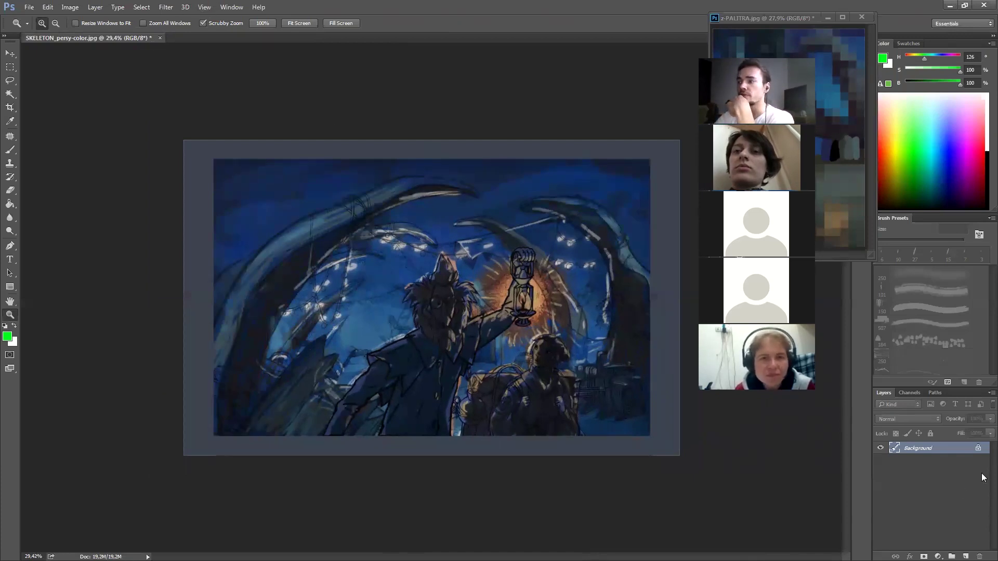
left_click(205, 8)
mouse_move(227, 21)
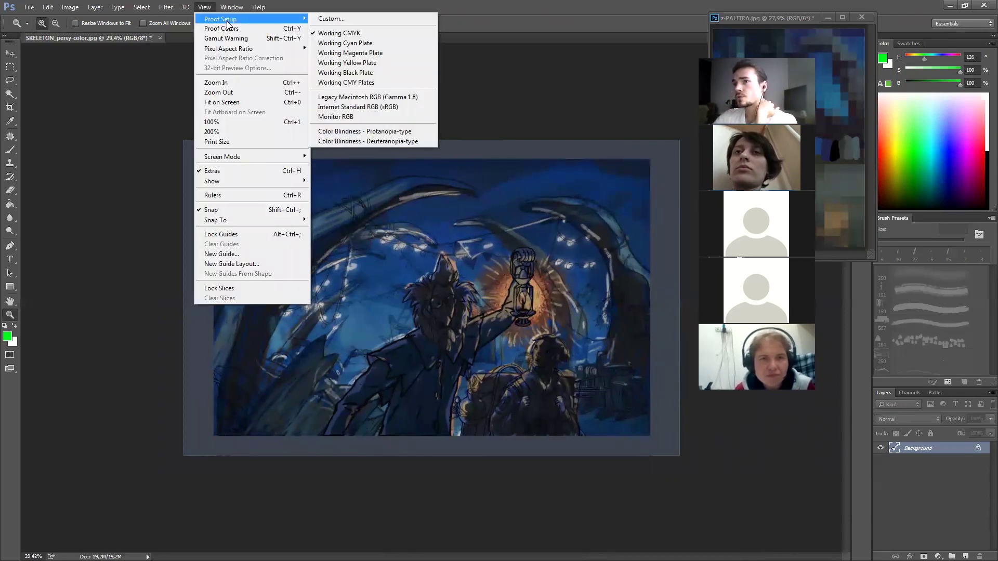
left_click(339, 20)
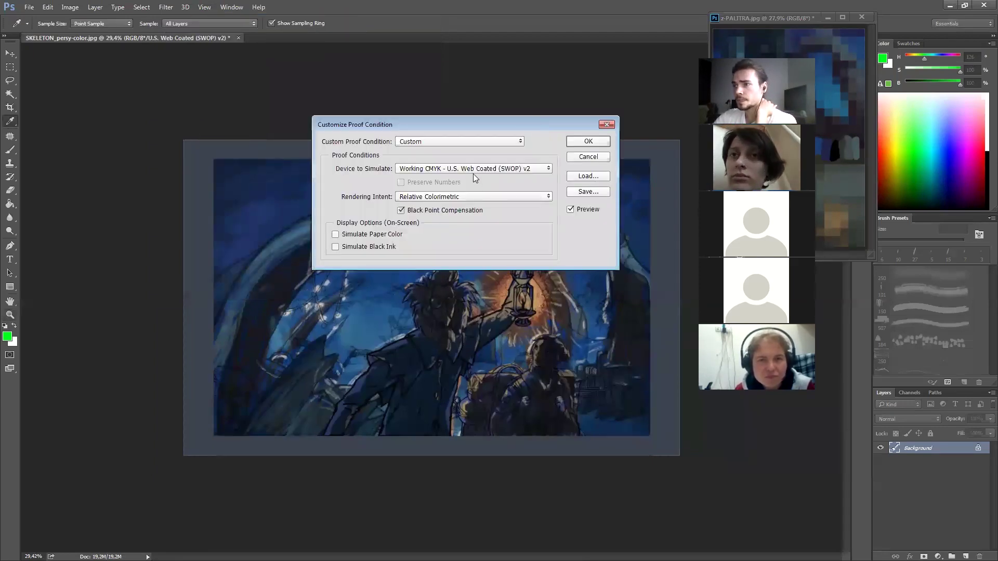
left_click(489, 167)
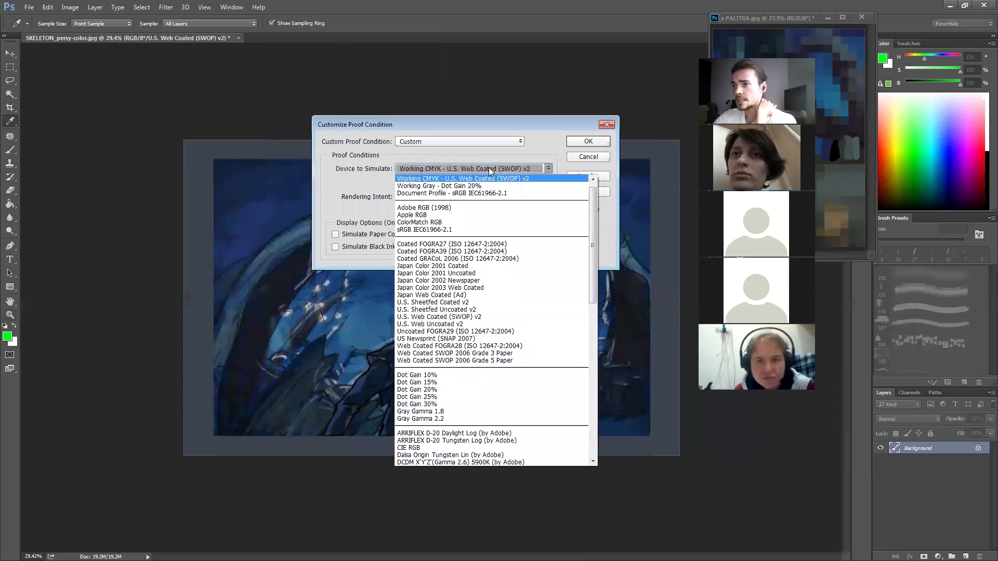
left_click(436, 390)
left_click(577, 143)
key("z")
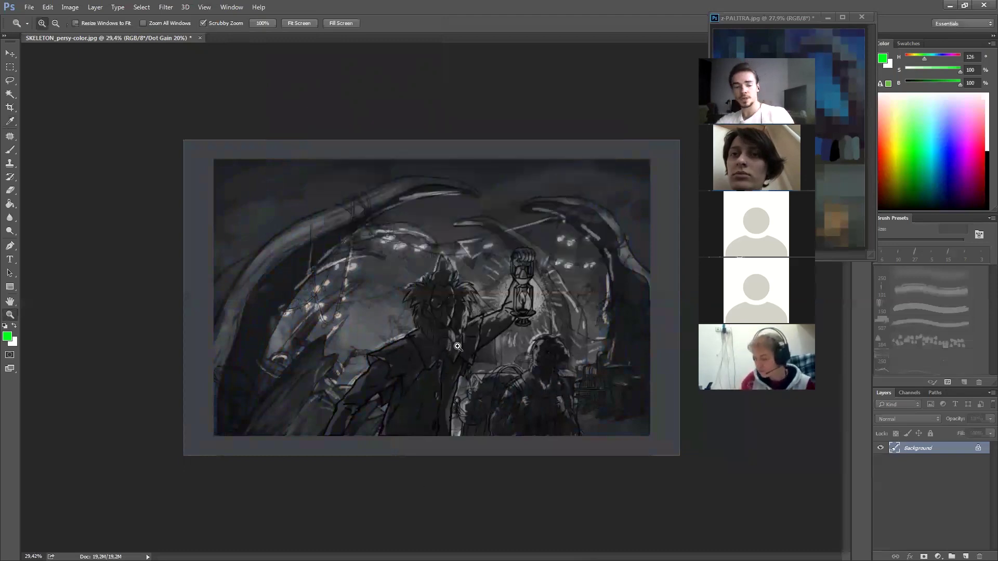
key("ctrl+y")
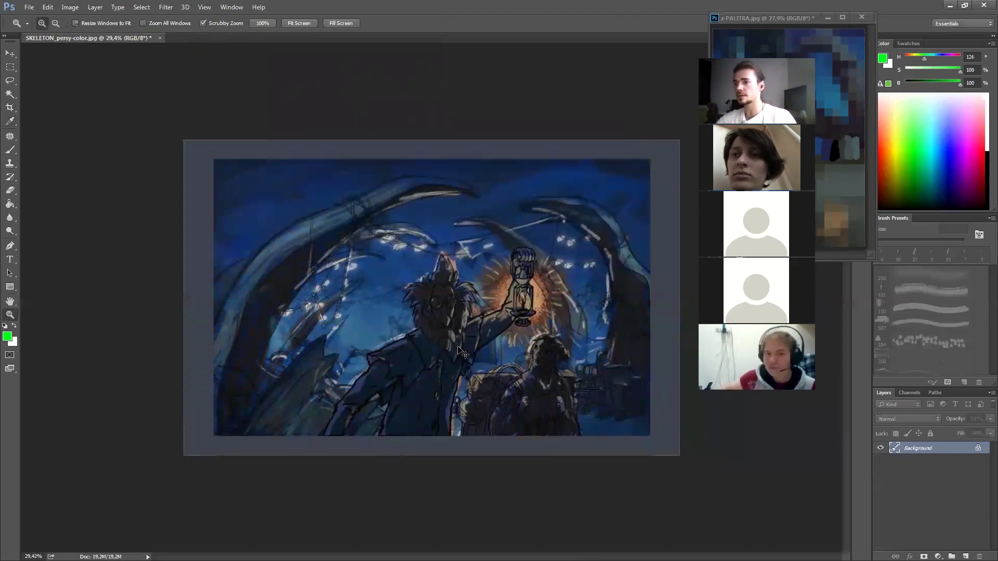
key("x")
key("b")
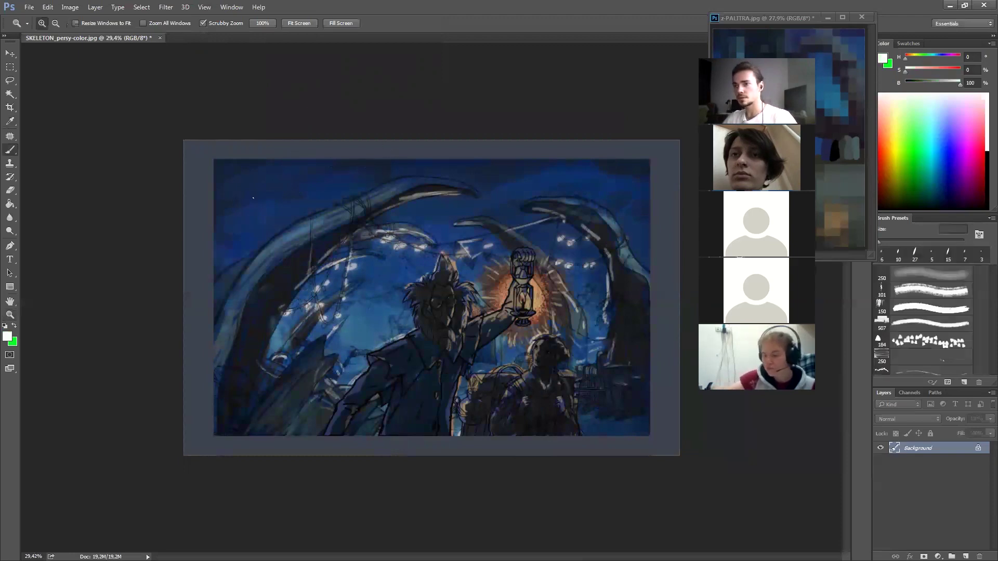
mouse_move(268, 204)
left_mouse_down()
mouse_move(263, 179)
mouse_move(366, 180)
left_mouse_up()
left_click_drag(354, 169, 355, 195)
key("z")
left_click_drag(364, 185, 374, 184)
key("ctrl+alt+z")
key("ctrl+alt+z")
key("ctrl+alt+z")
key("ctrl+alt+z")
key("ctrl+alt+z")
key("ctrl+alt+z")
key("ctrl+alt+z")
key("ctrl+alt+z")
key("ctrl+alt+z")
key("ctrl+alt+z")
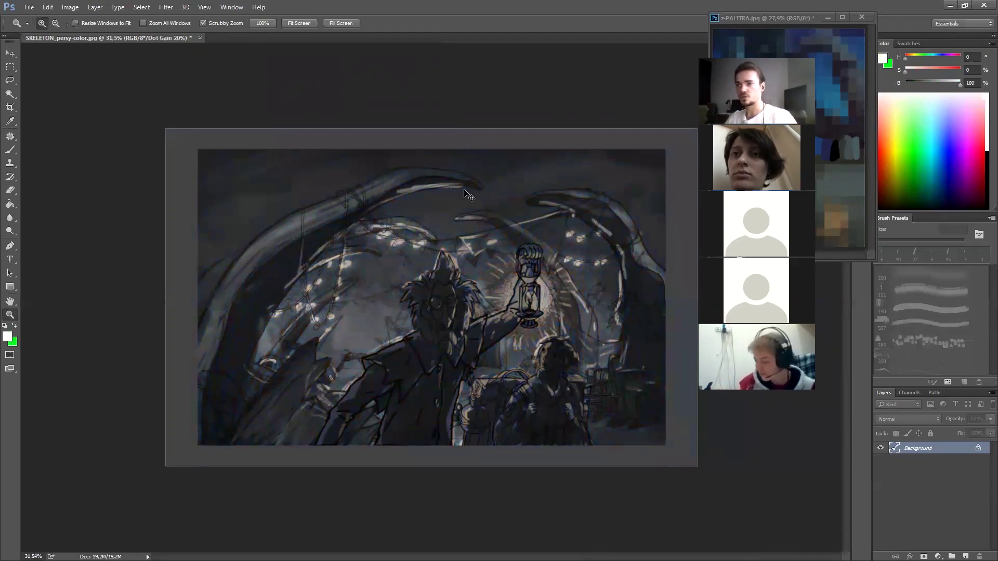
- Set up a 46 px brush and sample a reddish brown from the glow around the lantern
left_click_drag(446, 292, 460, 279)
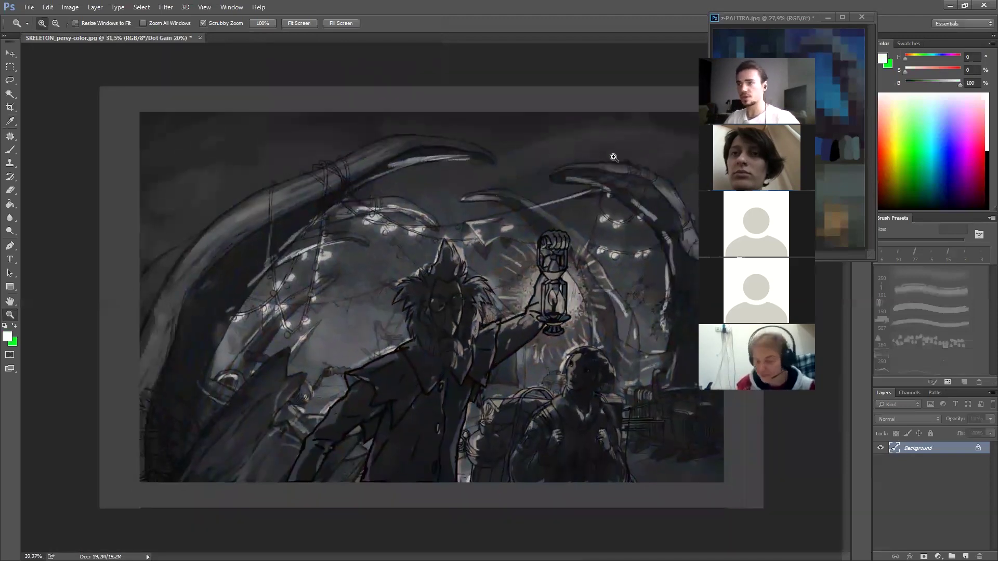
key("i")
key("b")
right_click(466, 289)
left_click_drag(518, 314, 531, 315)
left_click(529, 282)
key("i")
mouse_move(453, 210)
left_mouse_down()
mouse_move(396, 228)
mouse_move(345, 283)
mouse_move(381, 367)
mouse_move(470, 297)
mouse_move(532, 285)
mouse_move(554, 293)
left_mouse_up()
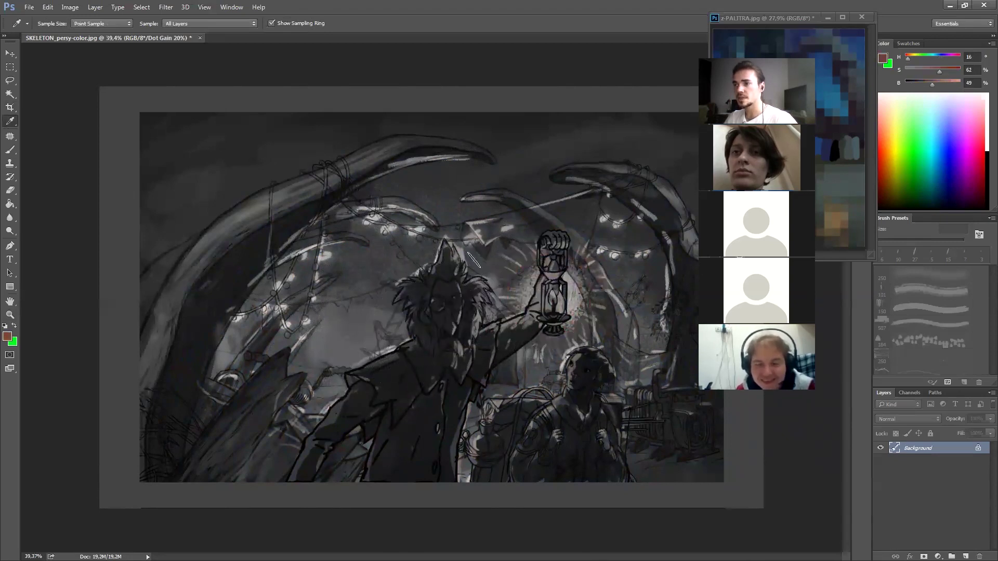
key("b")
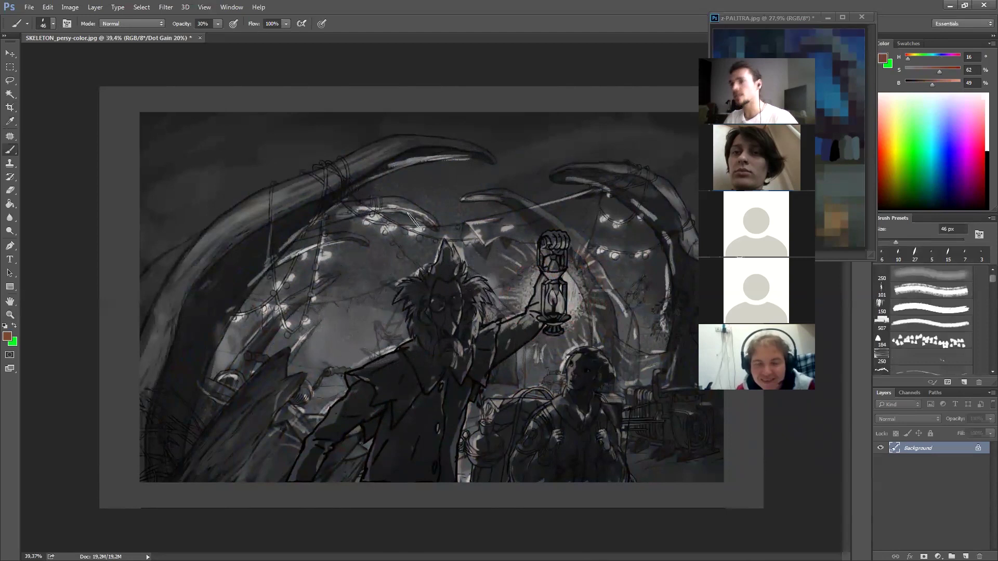
- Return the painting to the full-colour view and sample a bright orange from the lantern as the brush colour
key("ctrl+y")
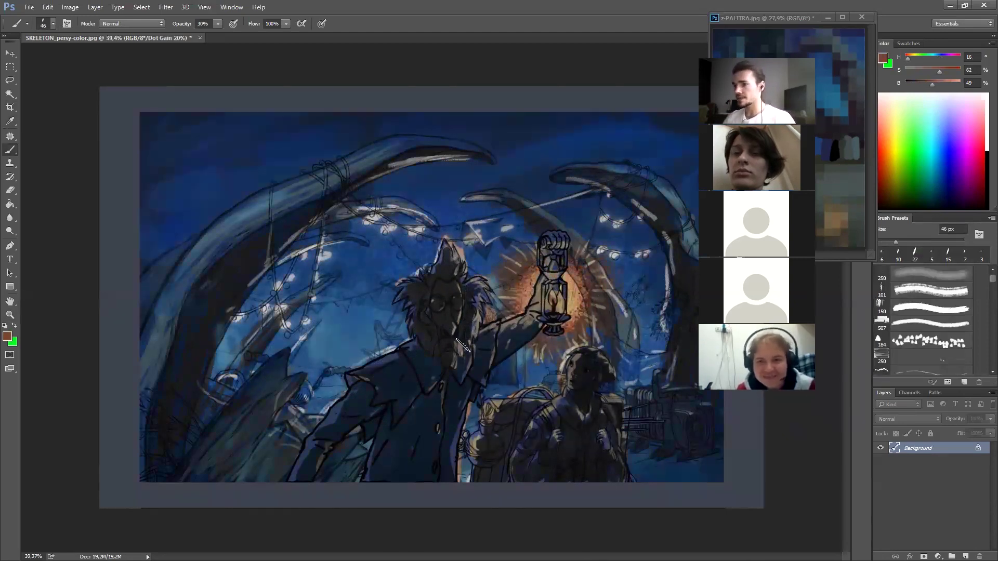
key("z")
left_click_drag(530, 307, 511, 292)
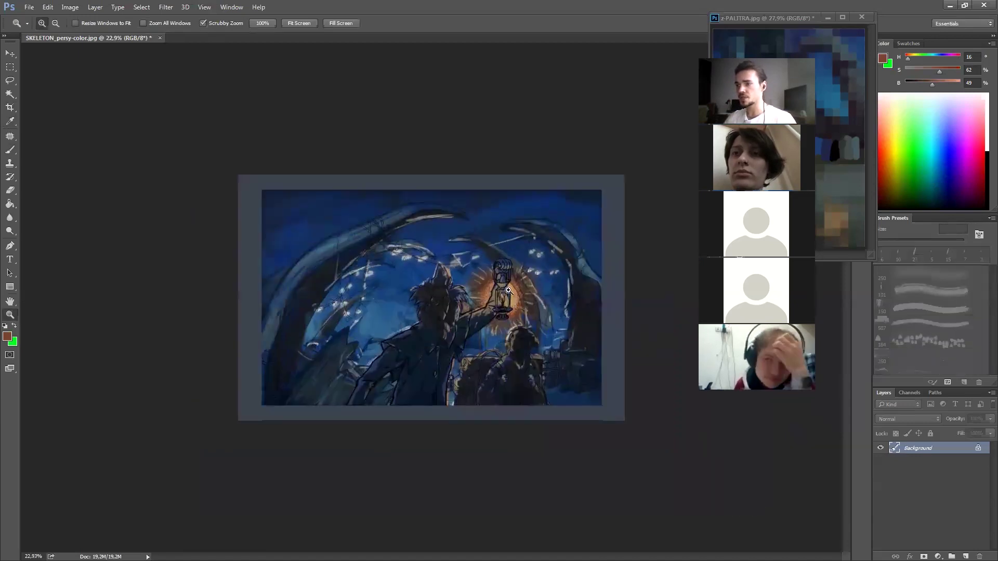
key("i")
left_click(504, 294)
left_click(512, 300)
key("b")
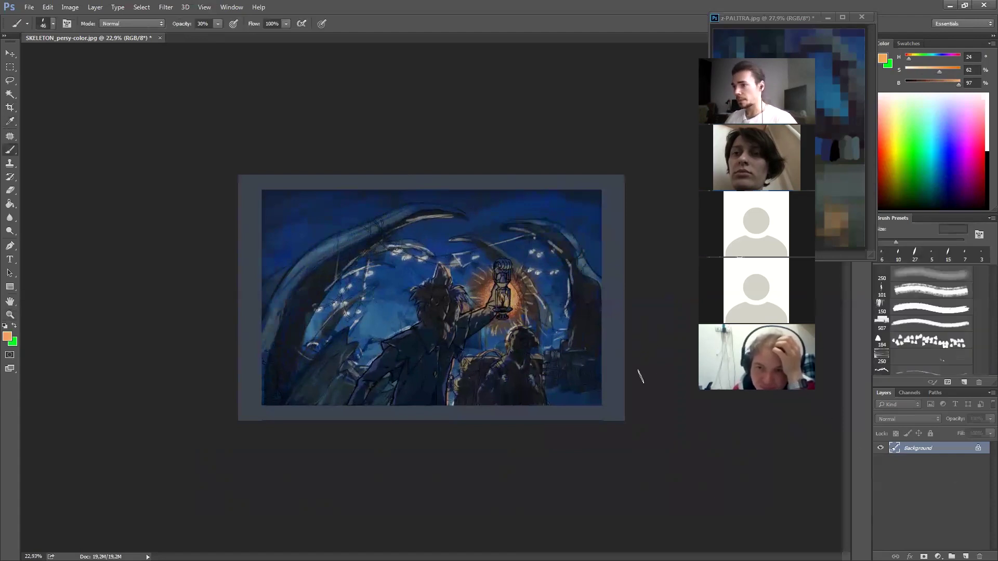
double_click(490, 13)
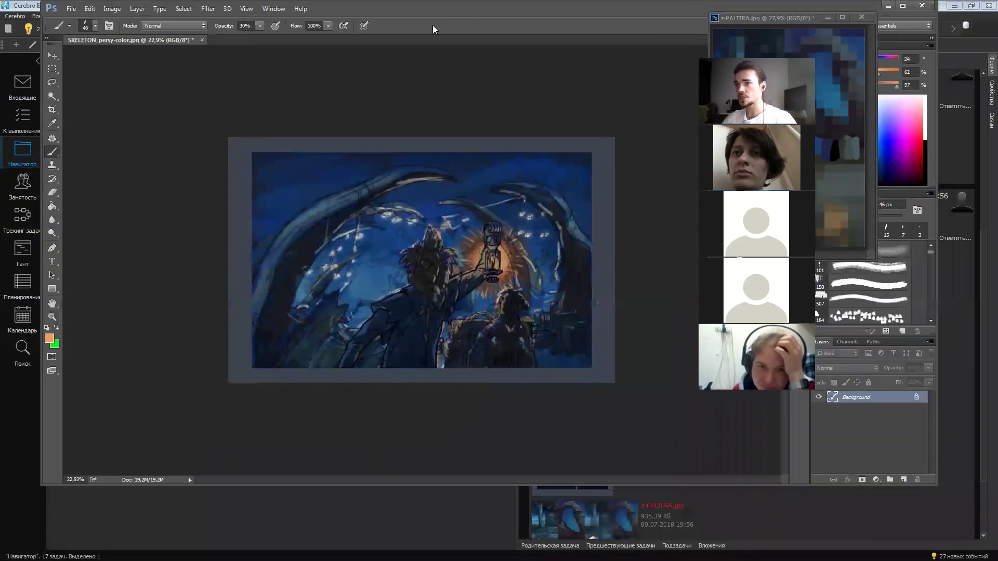
double_click(470, 9)
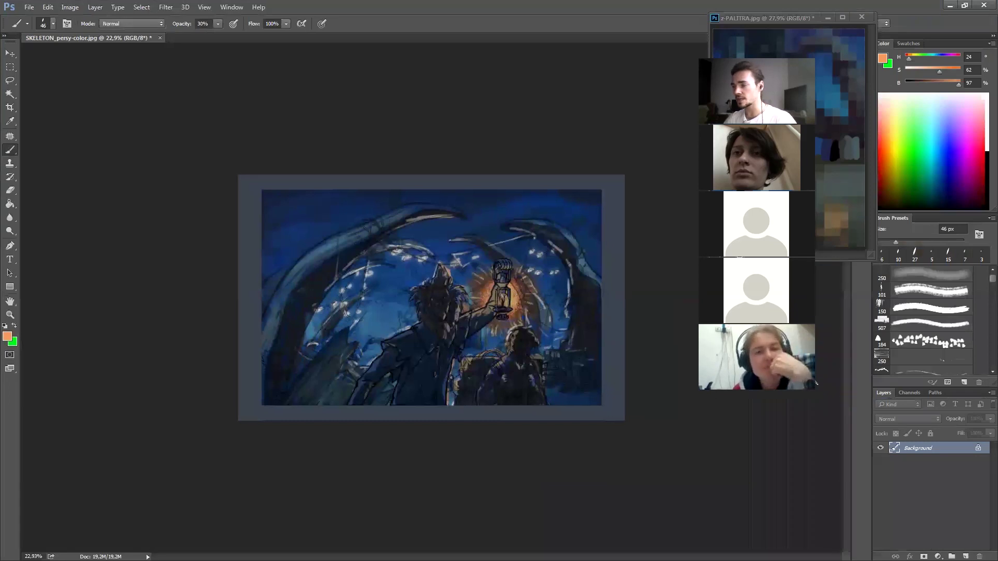
- Add a new layer and paint the lantern's glass solid orange with a yellower core at 100% brush opacity
scroll(492, 295, "down", 2)
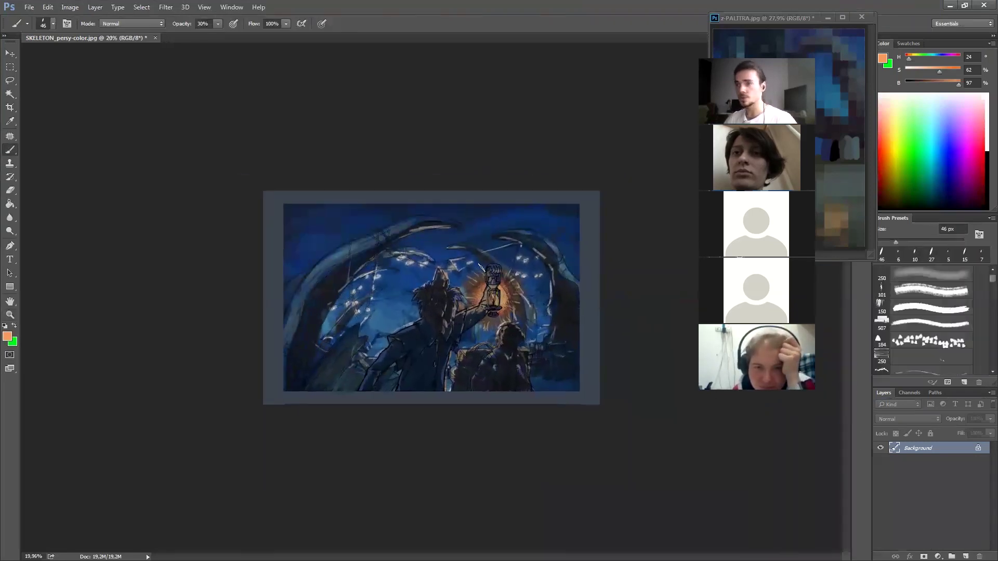
left_click(965, 556)
key("0")
left_click_drag(493, 301, 489, 289)
key("i")
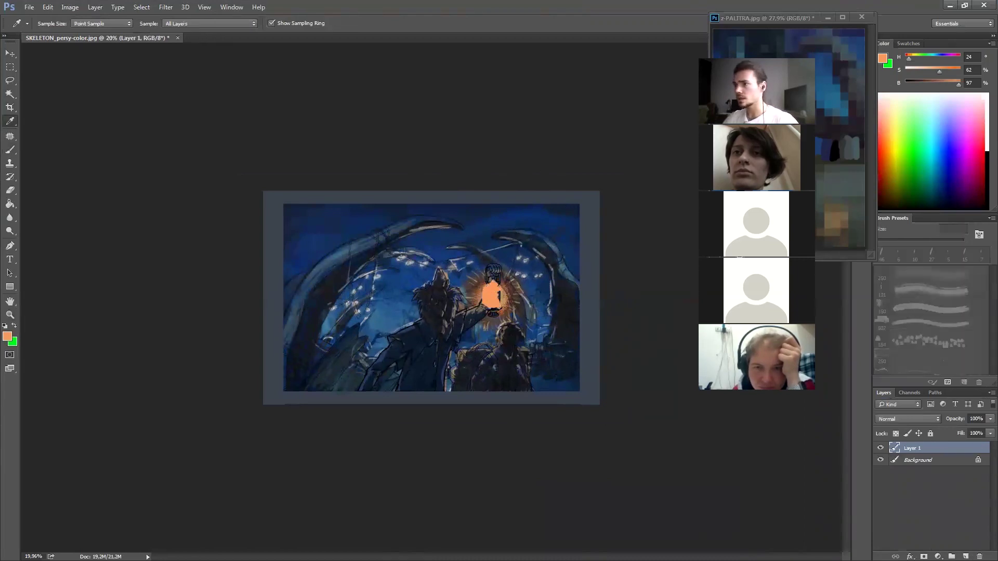
left_click(492, 297)
key("b")
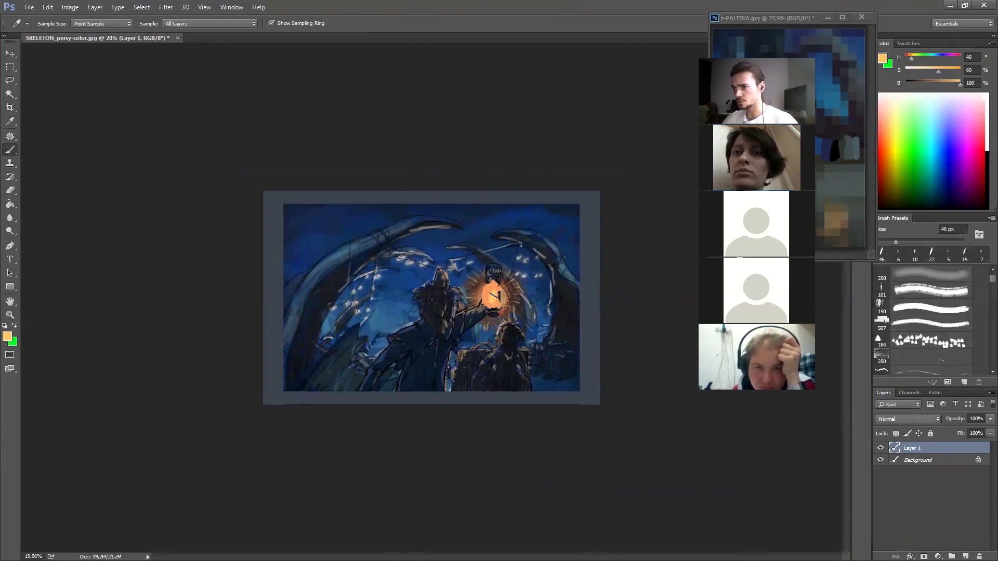
- Sample glow colours around the lantern and paint saturated red-orange light along the standing figure's raised arm and hair edge
key("i")
left_click(486, 294)
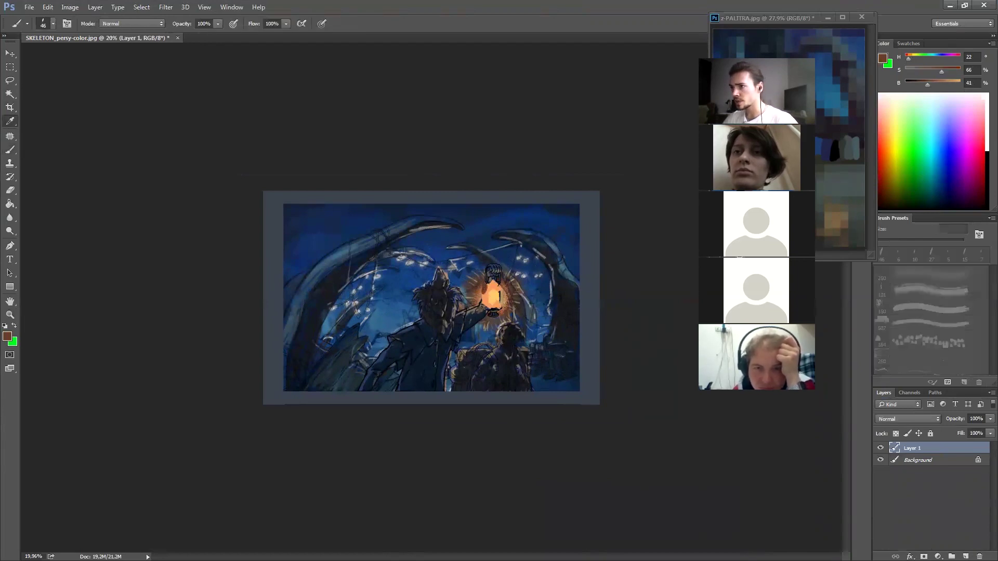
left_click(489, 291)
left_click(484, 289)
key("b")
mouse_move(483, 311)
left_mouse_down()
mouse_move(463, 320)
mouse_move(489, 307)
left_mouse_up()
key("i")
left_click(489, 291)
key("b")
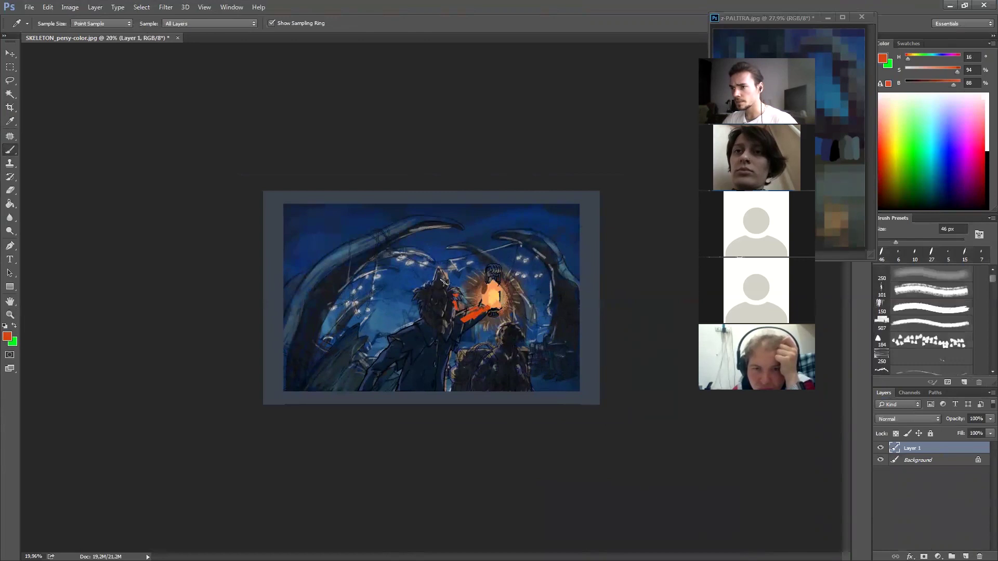
- Paint red-orange light accents on the standing figure's coat edge, the backpack and the second figure
left_click_drag(446, 372, 444, 384)
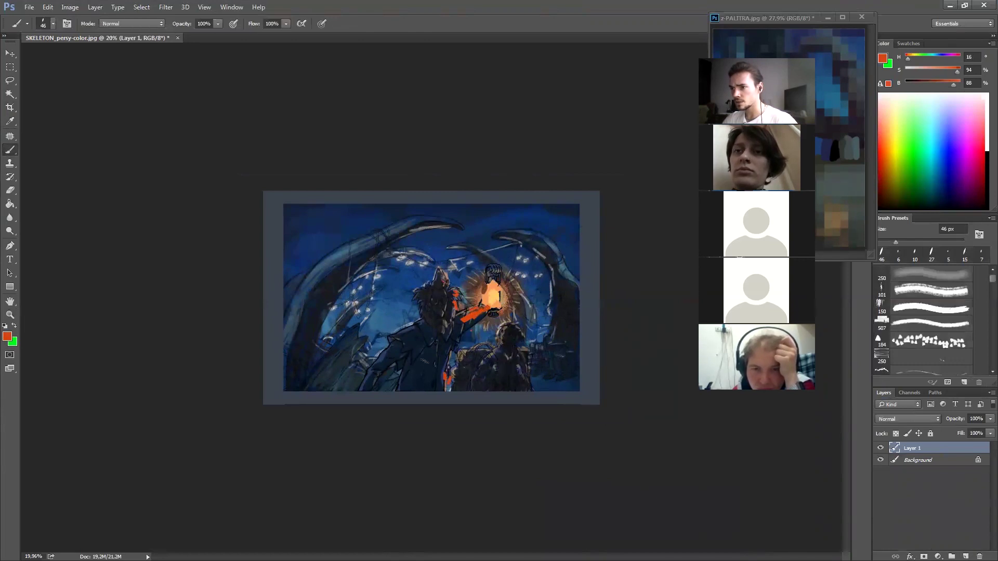
key("ctrl+z")
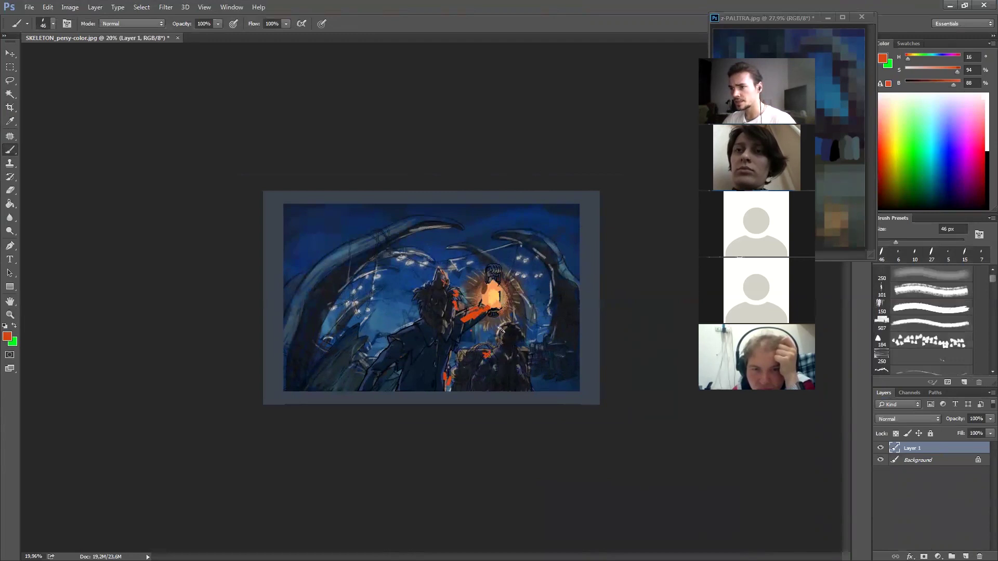
mouse_move(519, 332)
left_mouse_down()
mouse_move(502, 326)
mouse_move(489, 352)
left_mouse_up()
left_click(528, 358)
- Sample a light orange and paint the lantern-facing side of the standing figure's face and hair
key("alt")
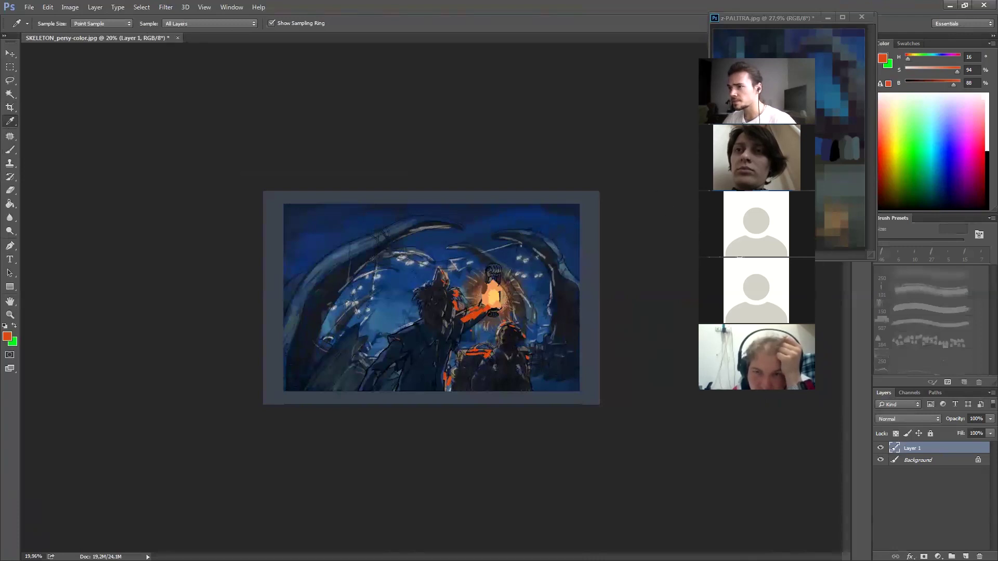
left_click(450, 293, "alt")
left_click_drag(453, 293, 446, 299)
left_click_drag(447, 318, 452, 301)
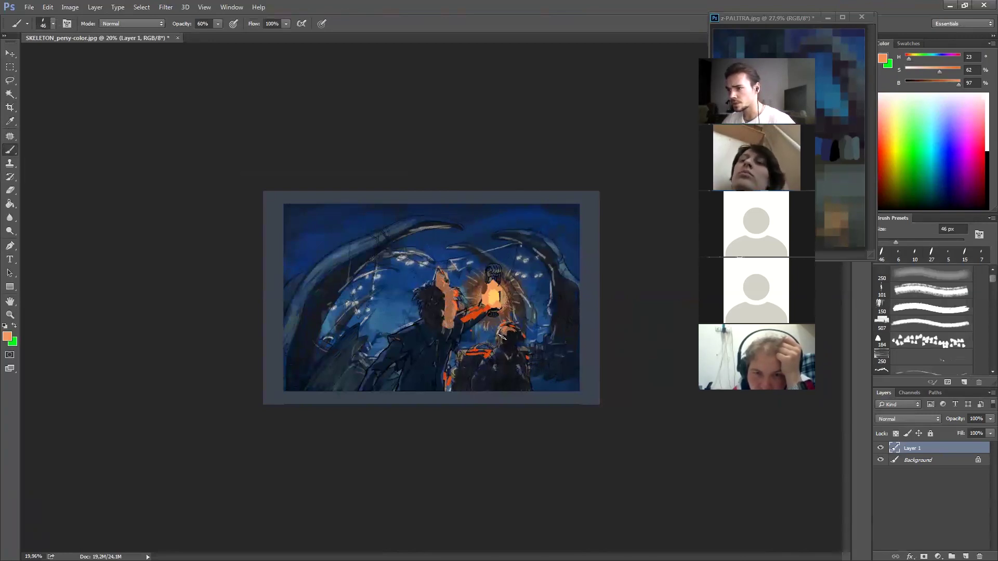
- Set the brush to 100% opacity and pick a dark brown as the painting colour
key("o")
key("b")
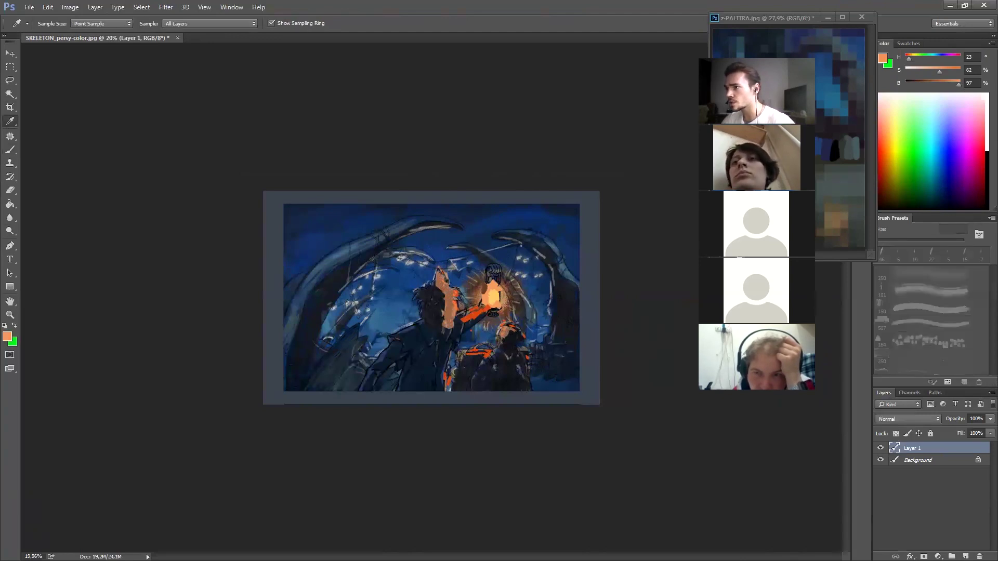
key("0")
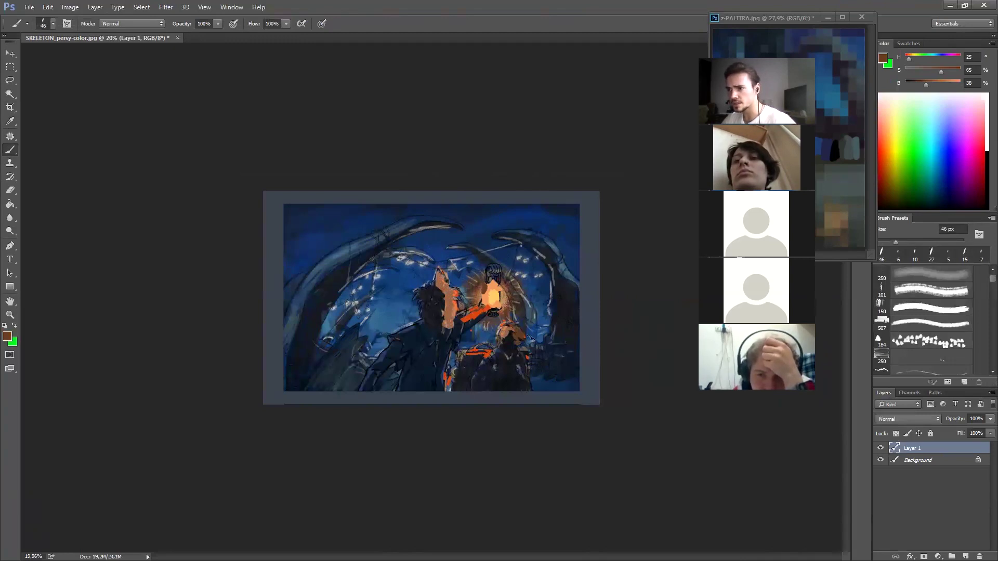
key("i")
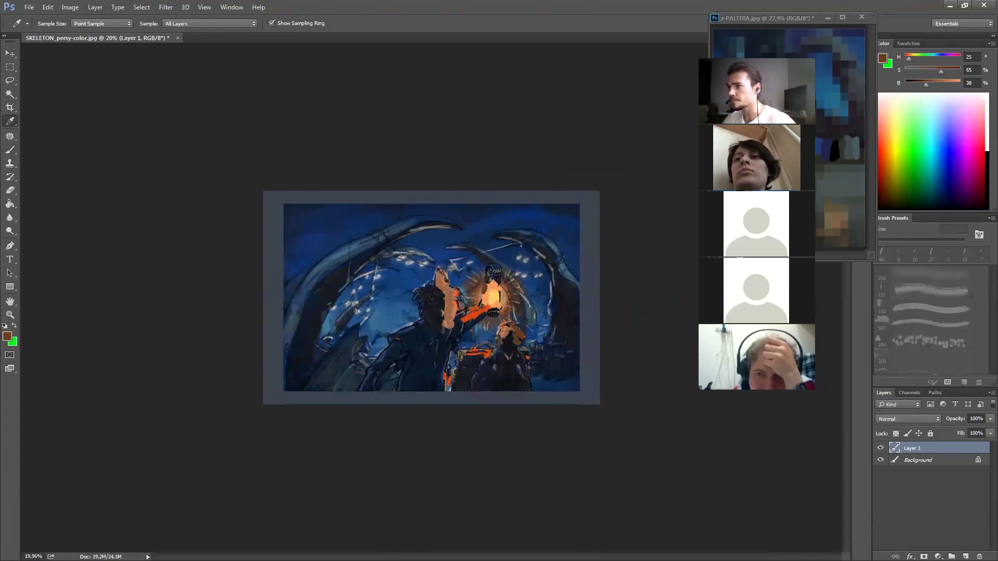
left_click(436, 297)
key("b")
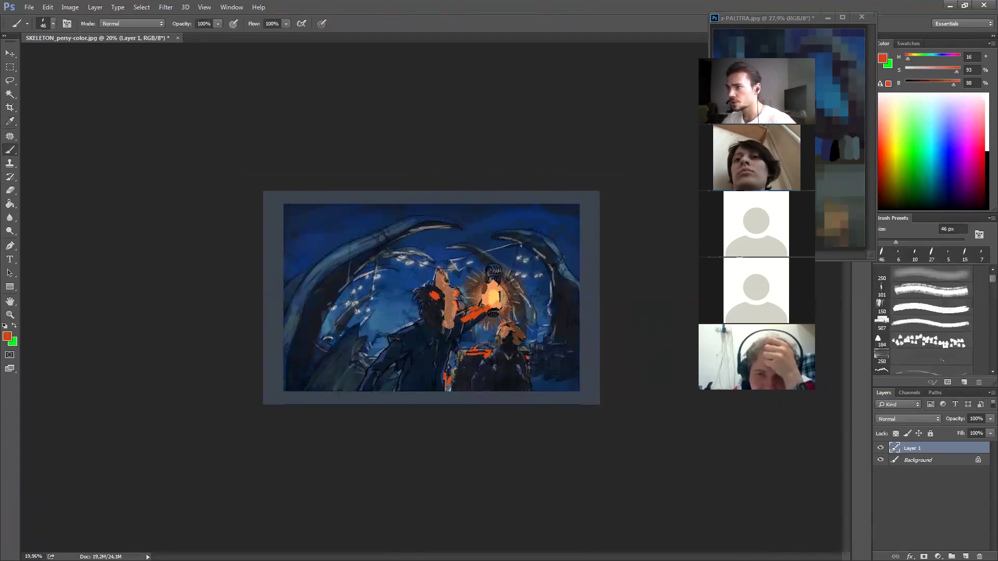
- Sample dark brown from the second figure's hair and paint it over the shadowed side of the standing figure's head
key("i")
left_click(520, 325)
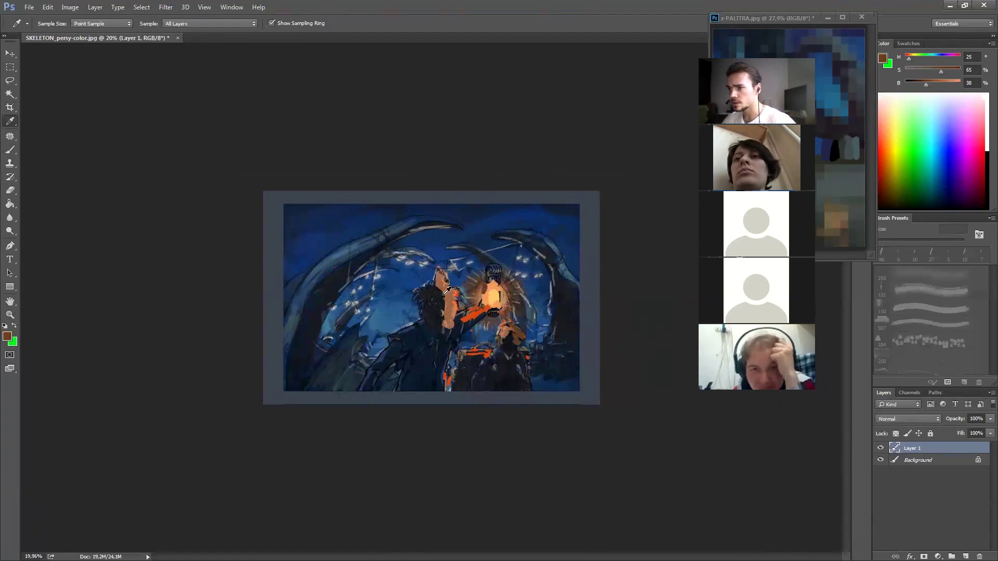
key("b")
key("i")
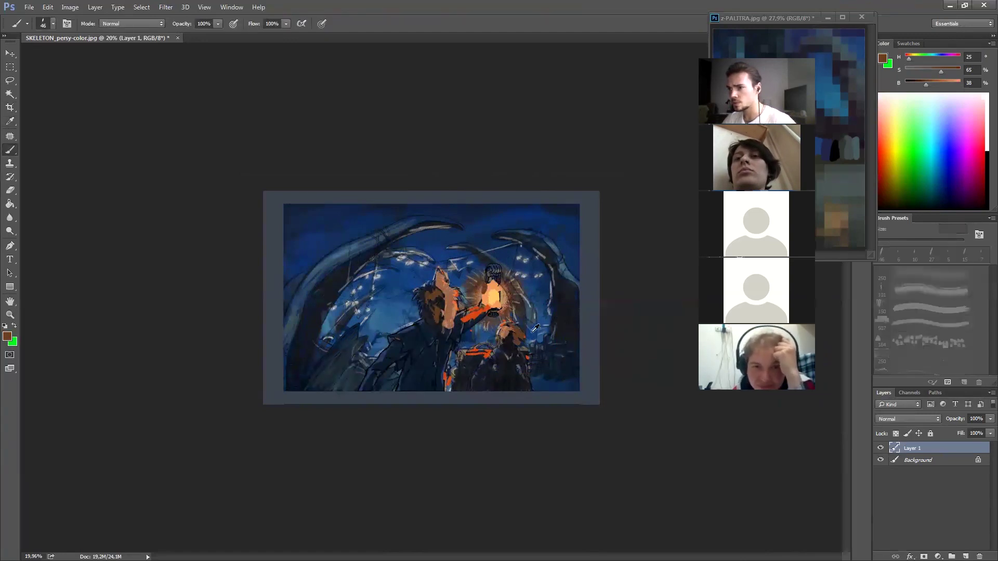
- Sample muted browns from the palette image and the head, and paint the mid-tones of the standing figure's hair and face
left_click(427, 290)
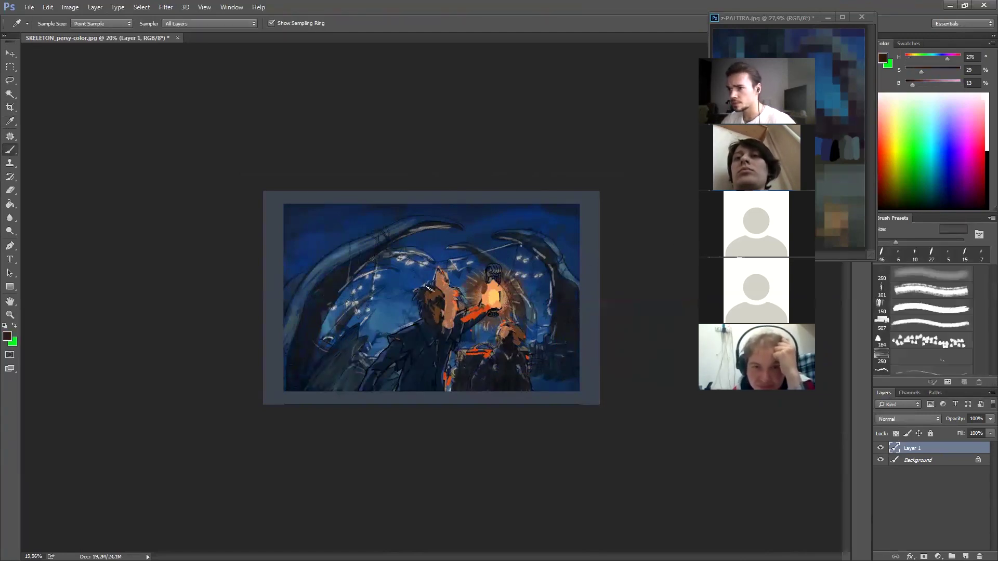
key("i")
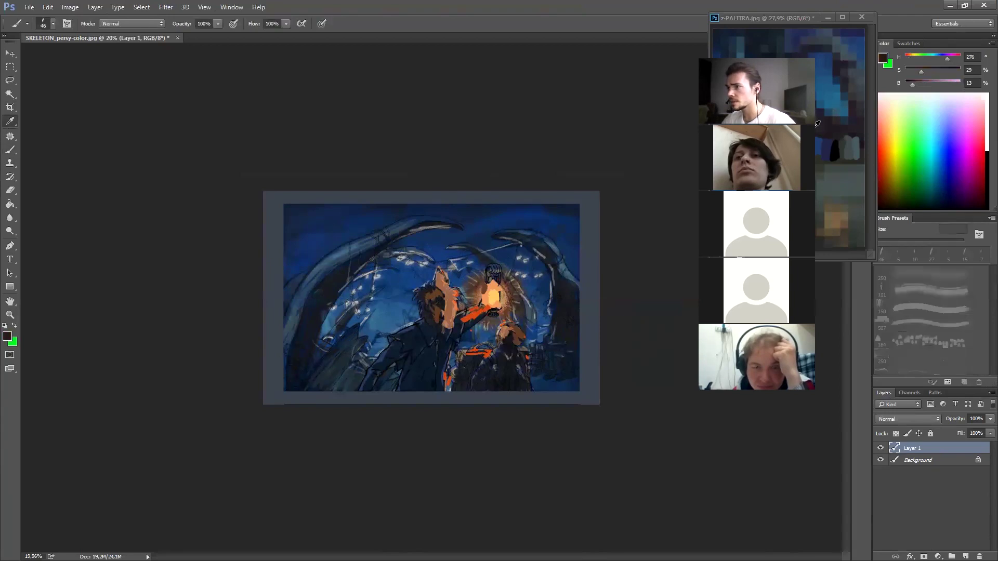
left_click(827, 234, "alt")
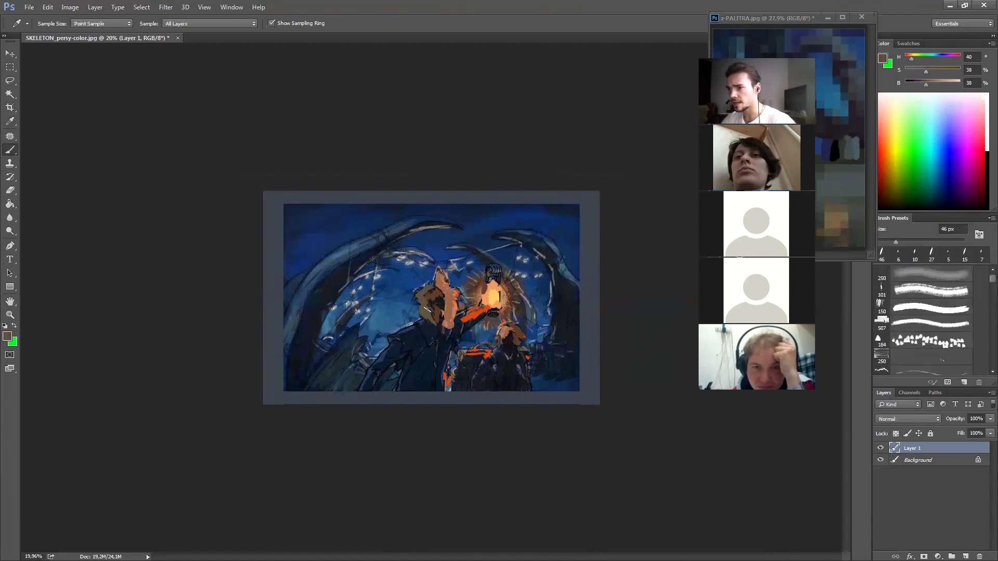
left_click(437, 310, "alt")
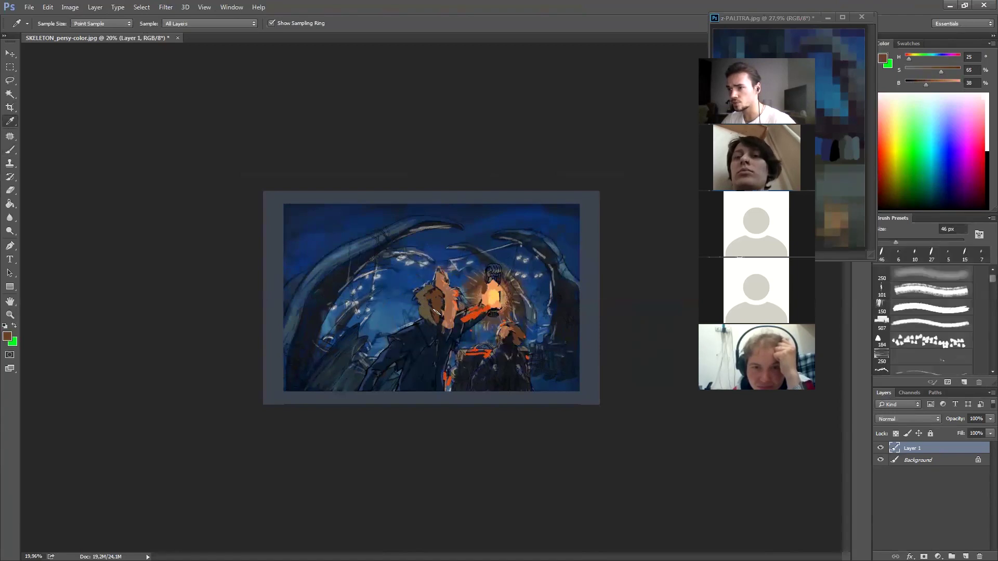
left_click(448, 309, "alt")
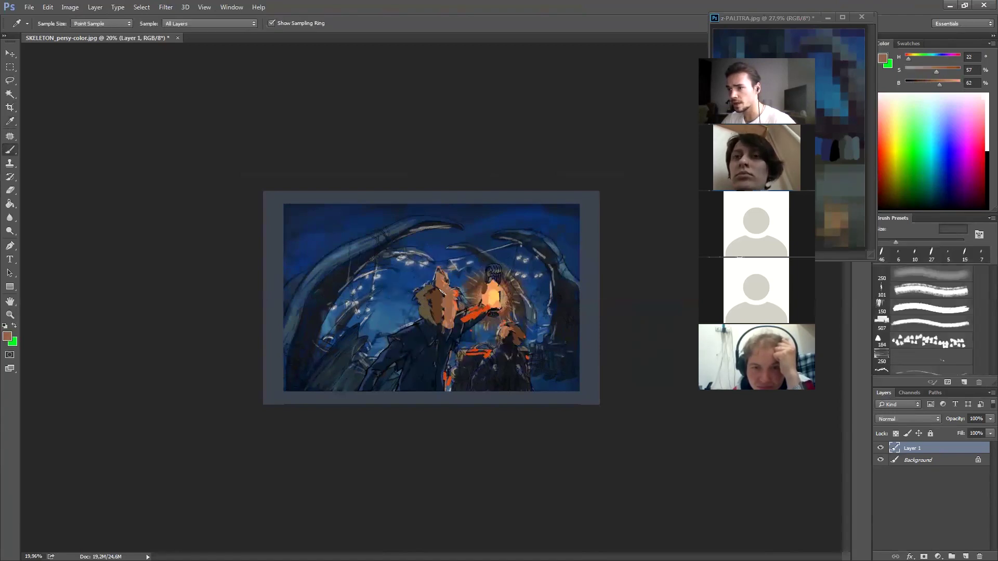
key("alt")
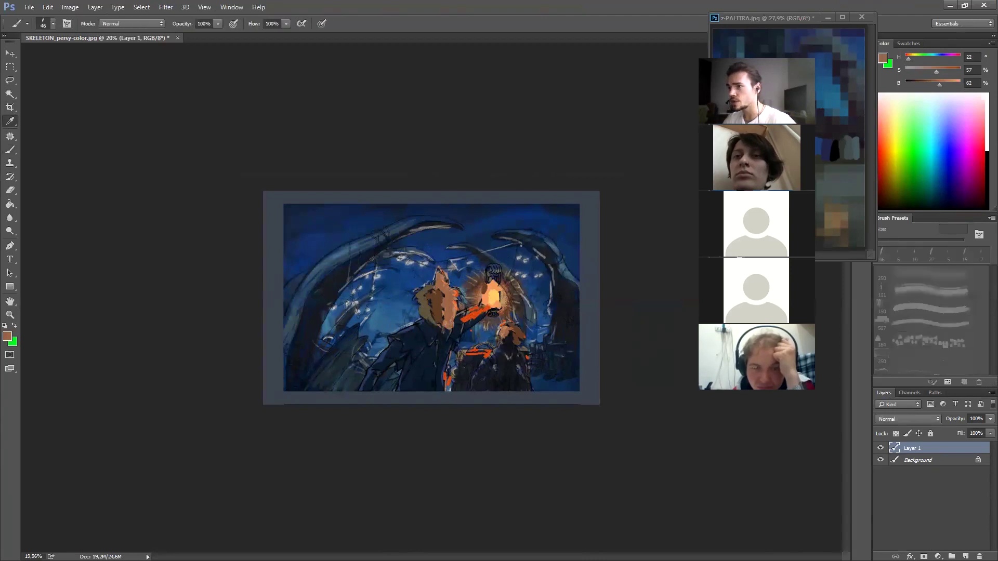
- Paint a dark reddish brown over the standing figure's collar, shoulder and upper coat at 100% brush opacity
key("i")
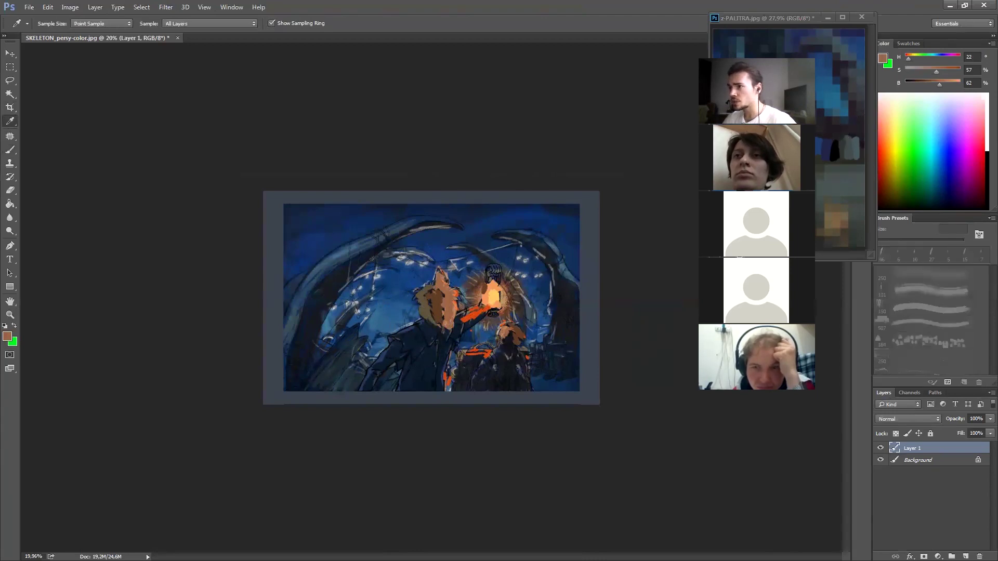
key("b")
left_click(448, 342, "alt")
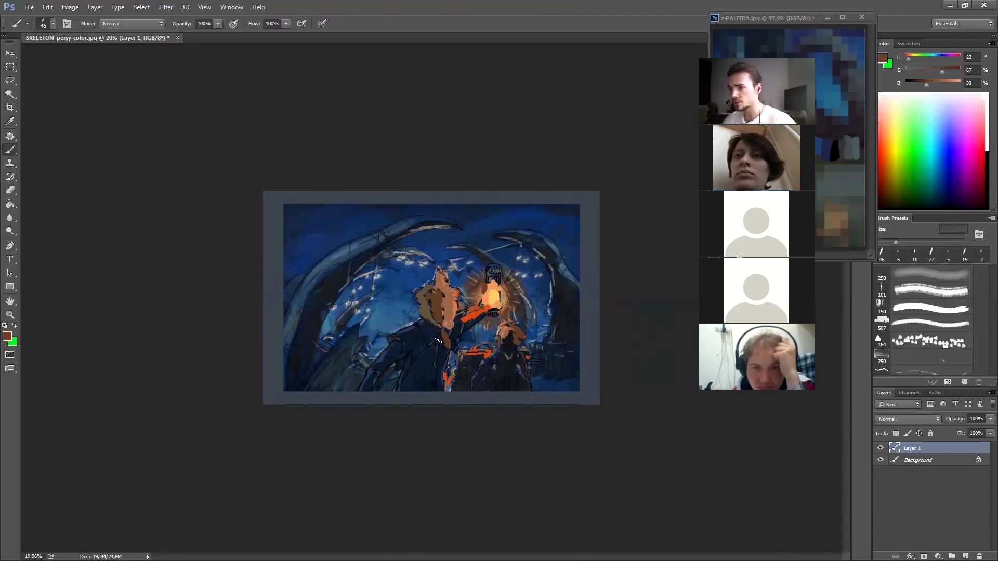
left_click_drag(415, 333, 420, 371)
key("alt")
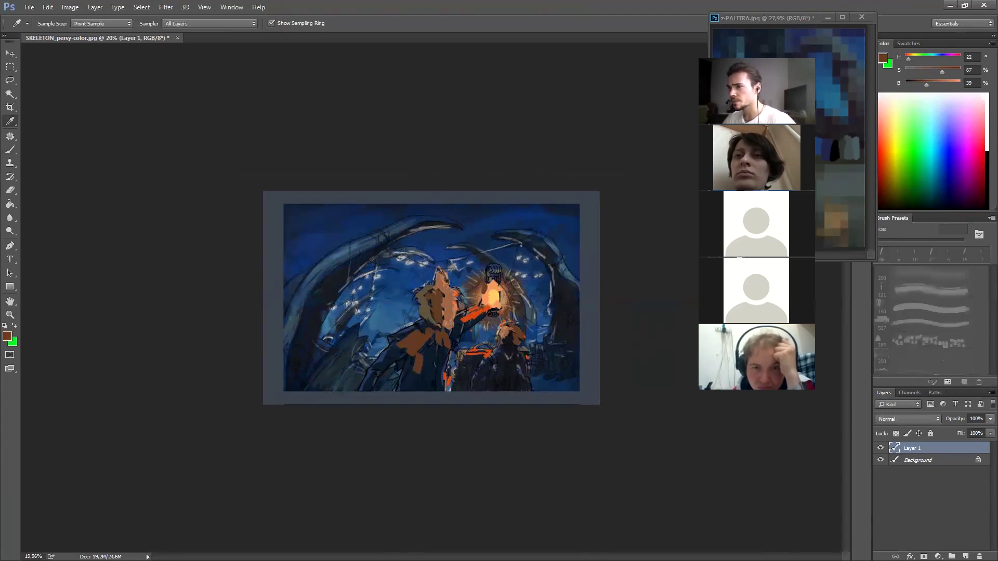
- Paint orange lantern light on the standing figure's coat front and raised sleeve while viewing in grayscale proof, with the brush opacity reduced
left_click(446, 352, "alt")
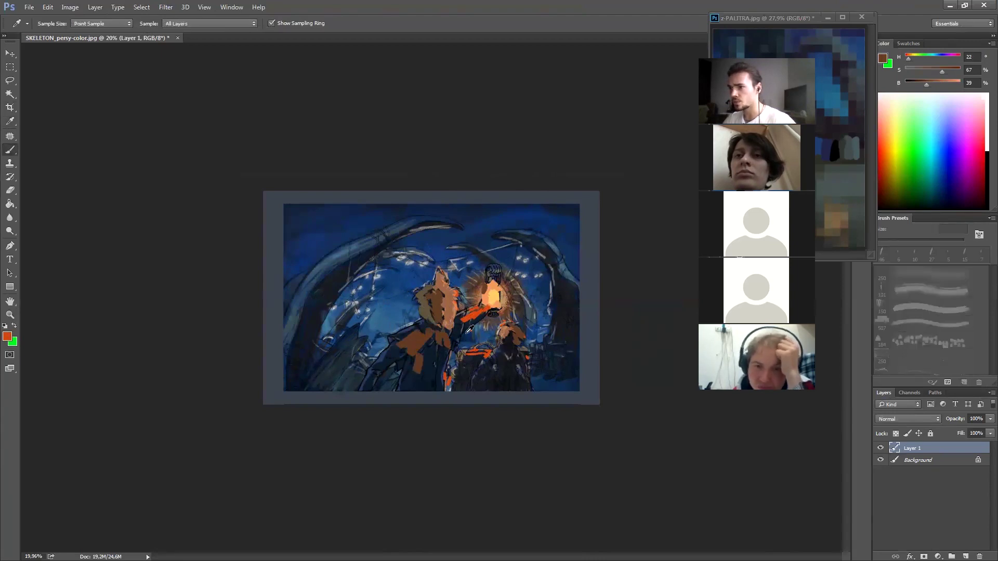
key("ctrl+y")
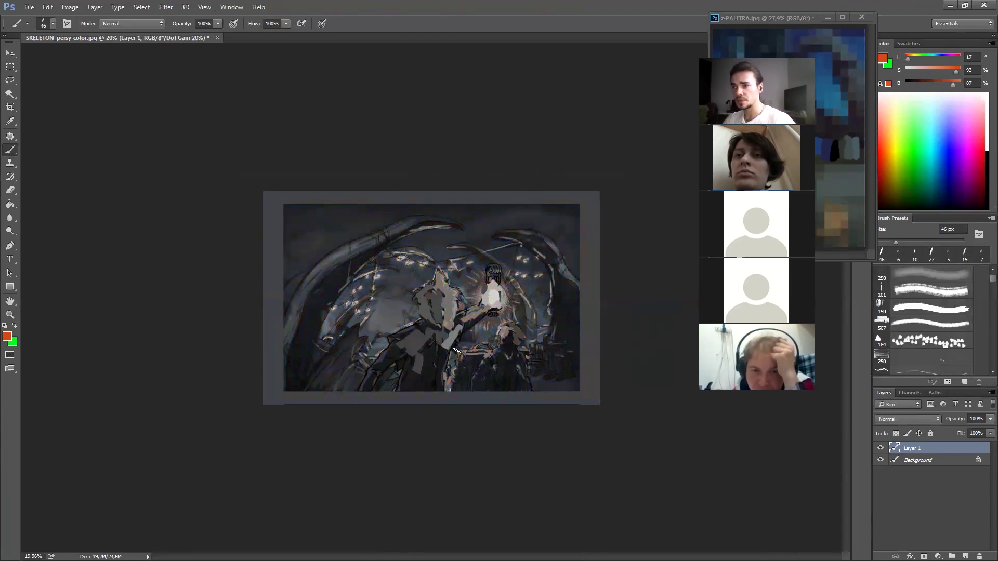
key("alt")
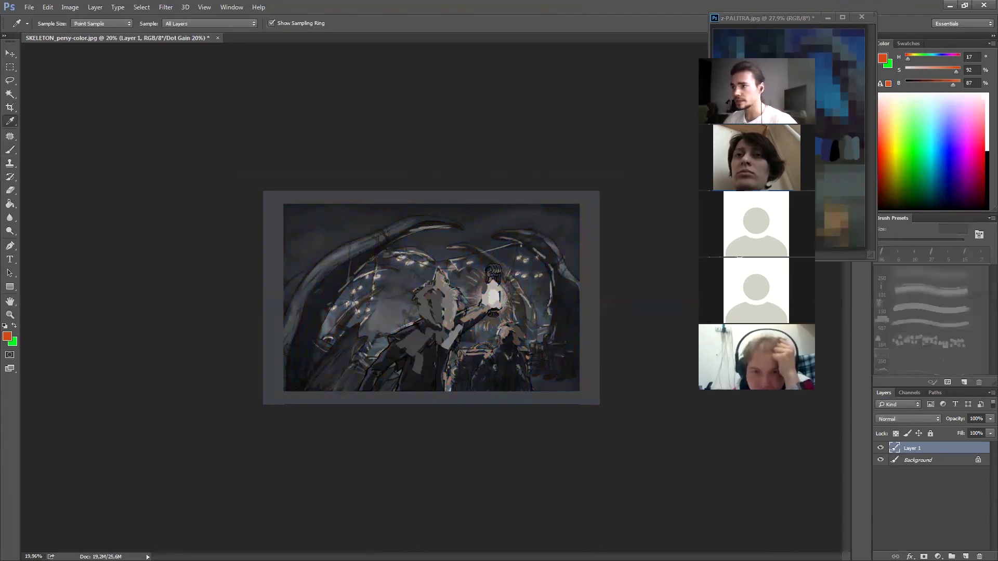
left_click(483, 362, "alt")
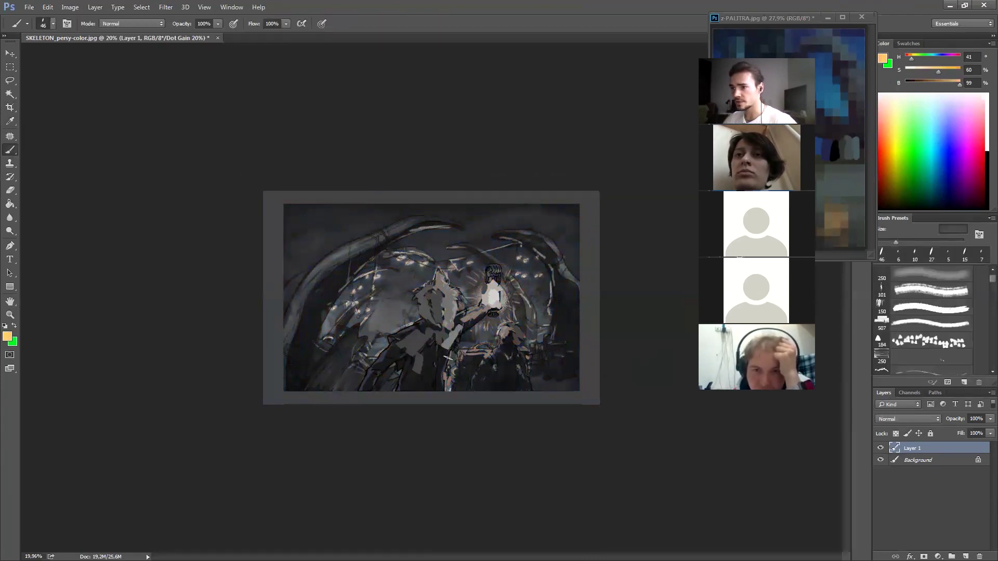
key("2")
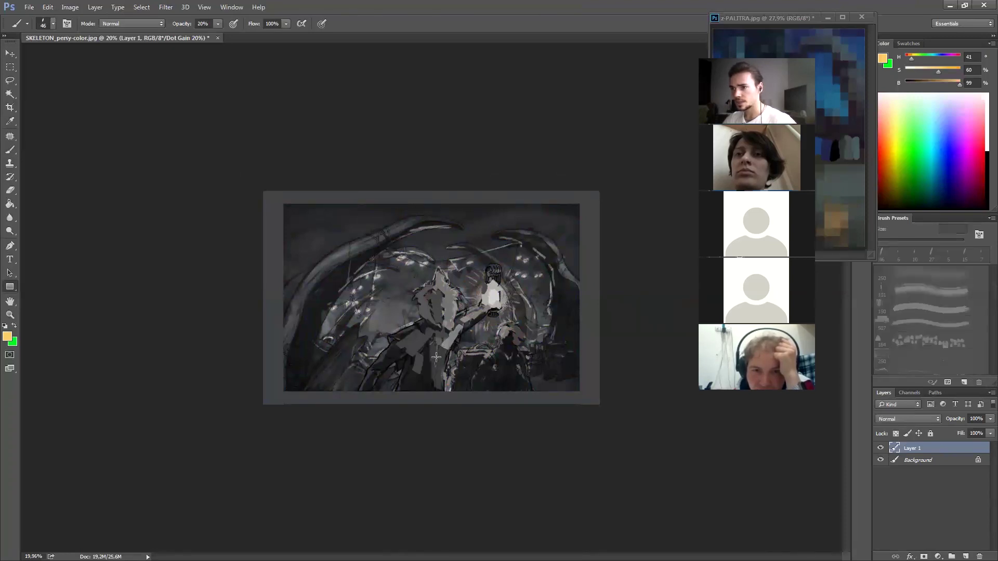
left_click(447, 343, "alt")
left_click_drag(445, 349, 451, 340)
left_click(463, 327, "alt")
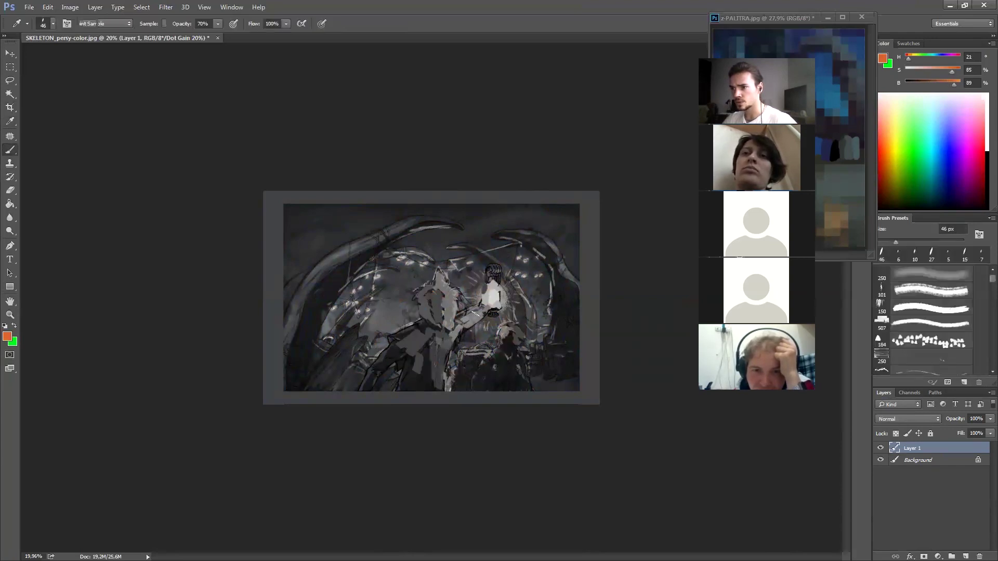
- Sample browns from the standing figure's head, blend its face and hair tones, and return the brush to 100% opacity
left_click(446, 304, "alt")
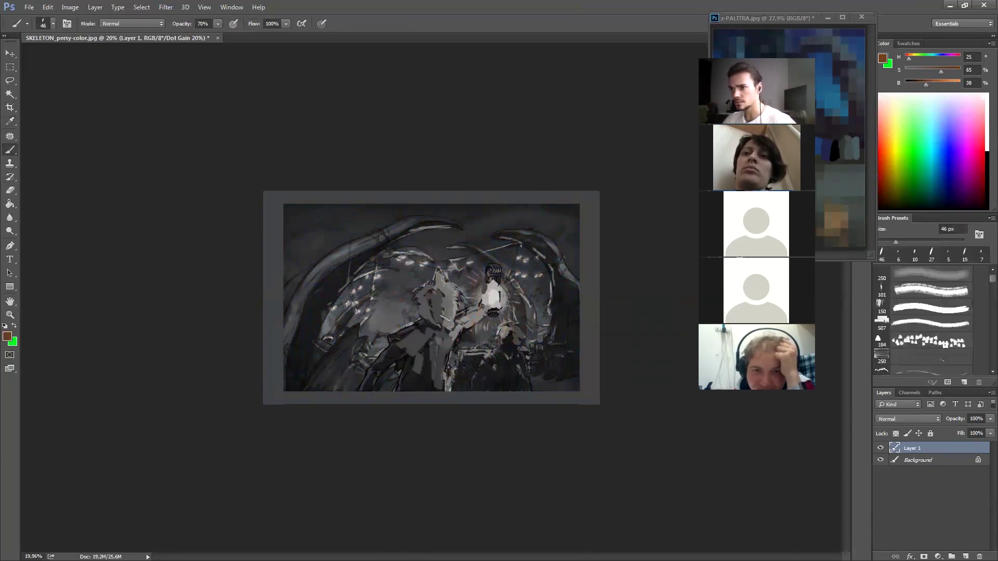
left_click(451, 289, "alt")
key("0")
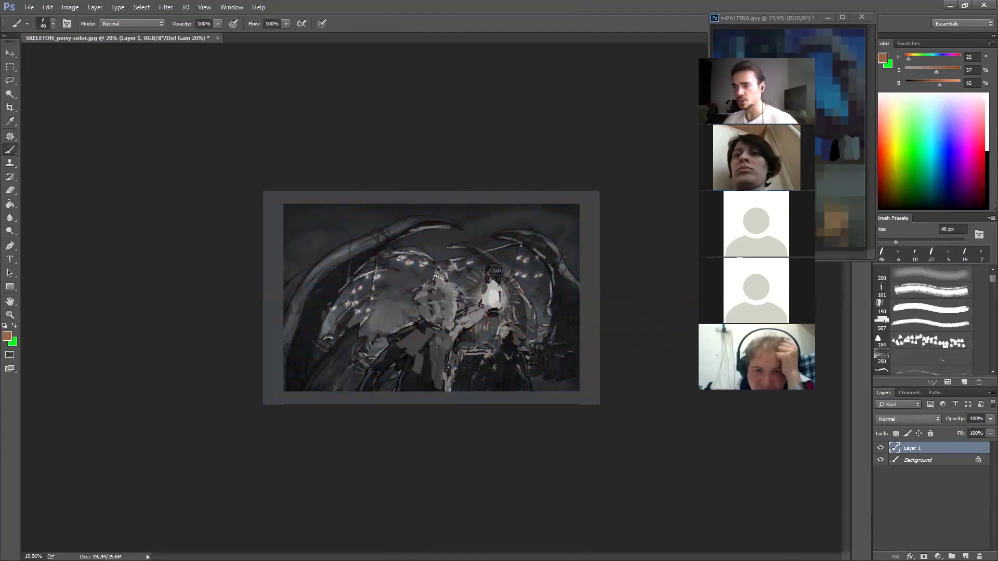
key("ctrl+y")
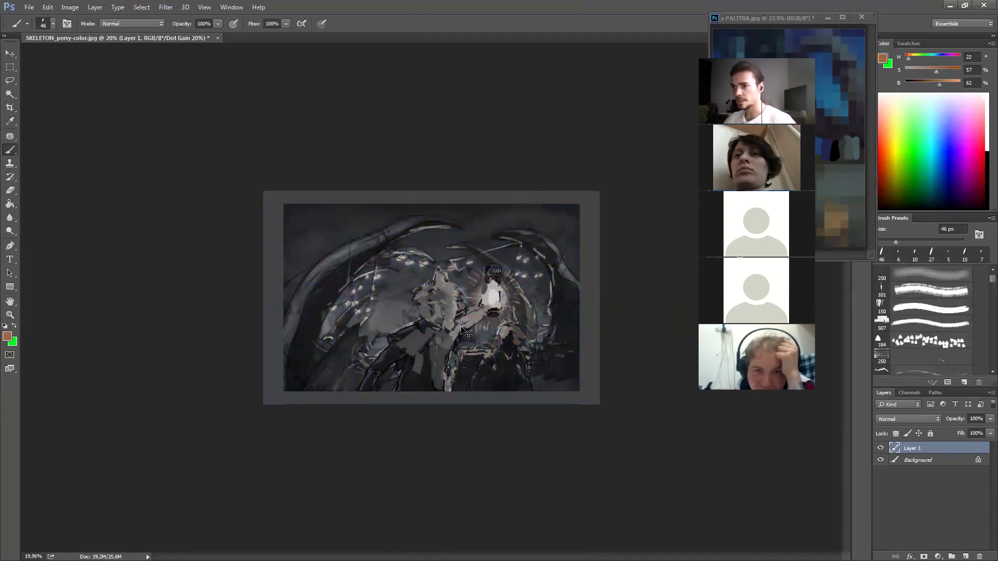
- Sample the coat's reddish brown and paint it over the lower coat of the standing figure, reducing the brush opacity to 60%
key("i")
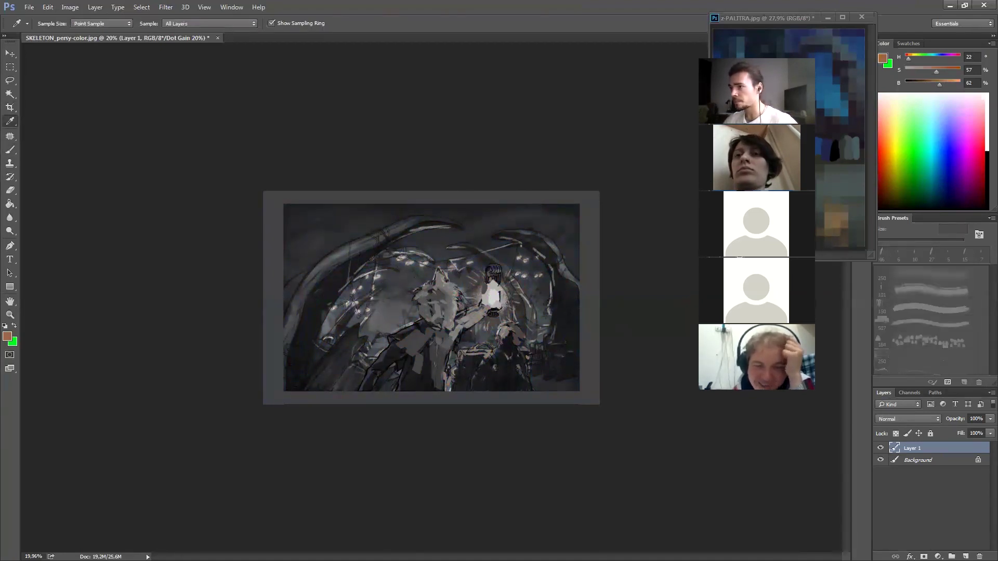
left_click(442, 335)
key("b")
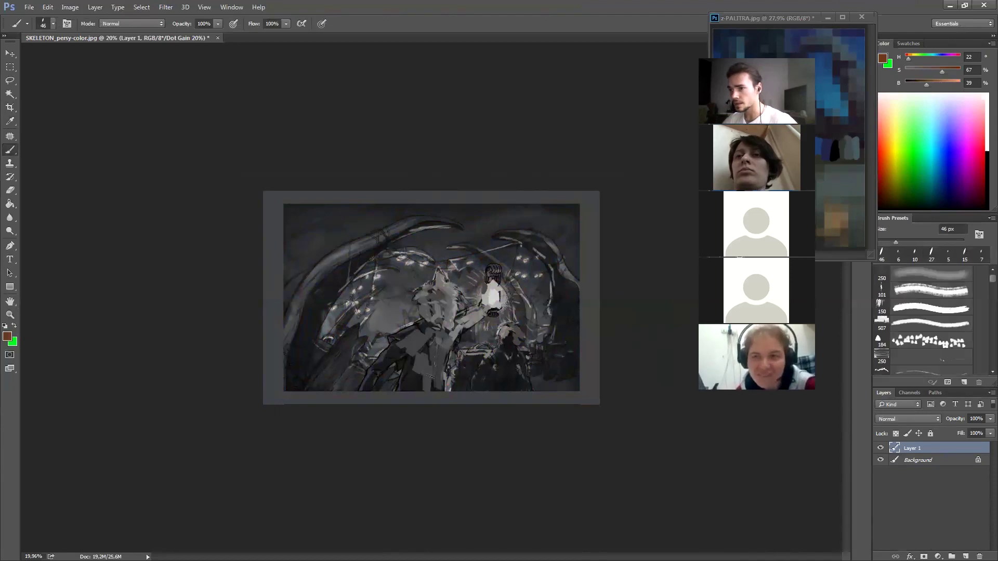
mouse_move(430, 358)
left_mouse_down()
mouse_move(421, 395)
mouse_move(407, 358)
mouse_move(379, 373)
left_mouse_up()
key("6")
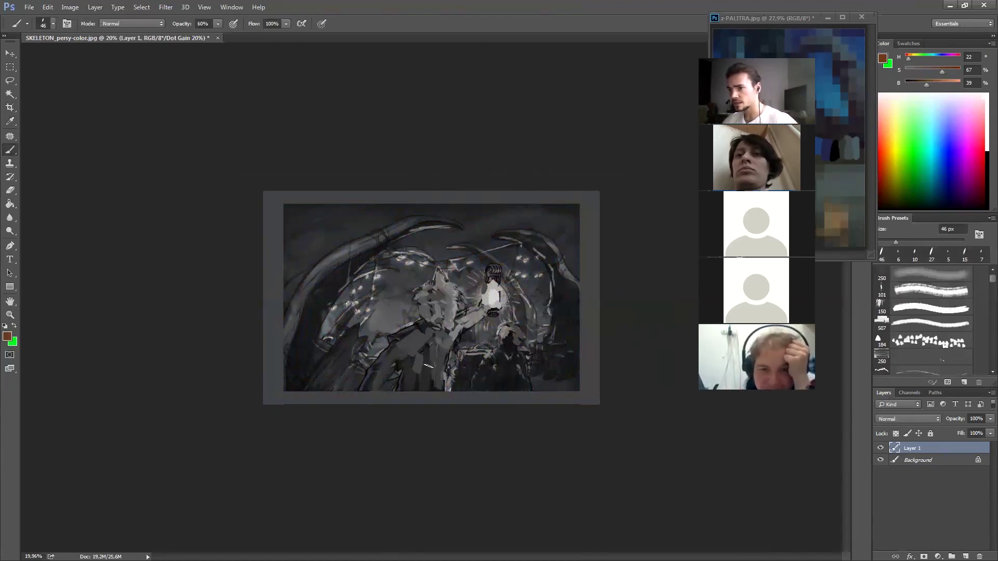
- Sample light orange and repaint the lantern-facing front edge of the standing figure's coat at 30% brush opacity, comparing it with the proof view
key("i")
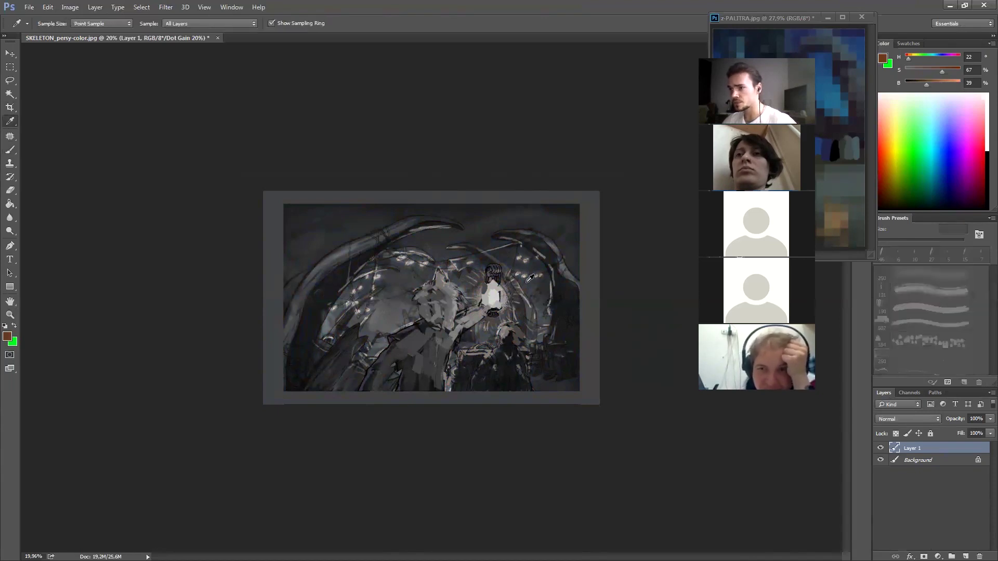
left_click(834, 213)
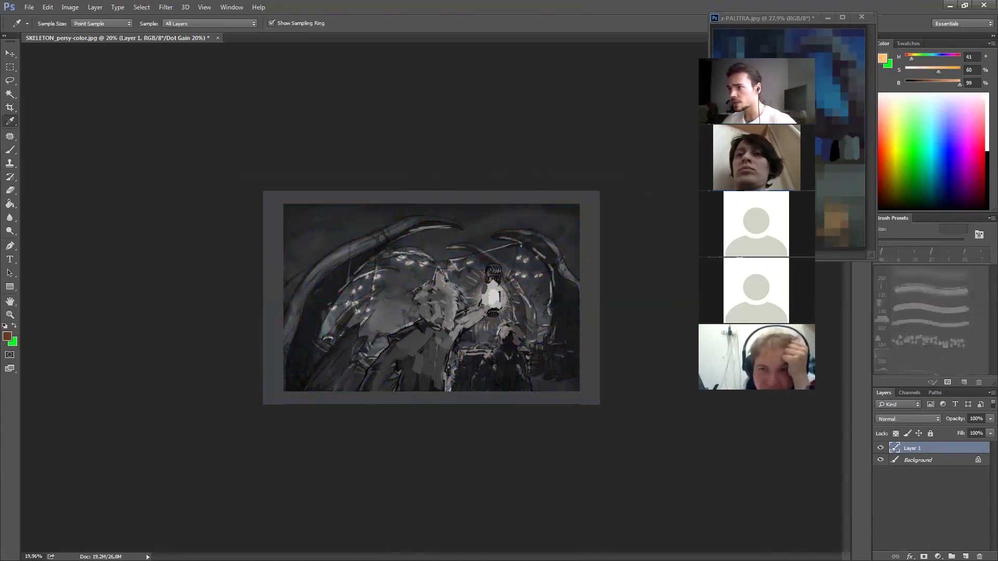
key("b")
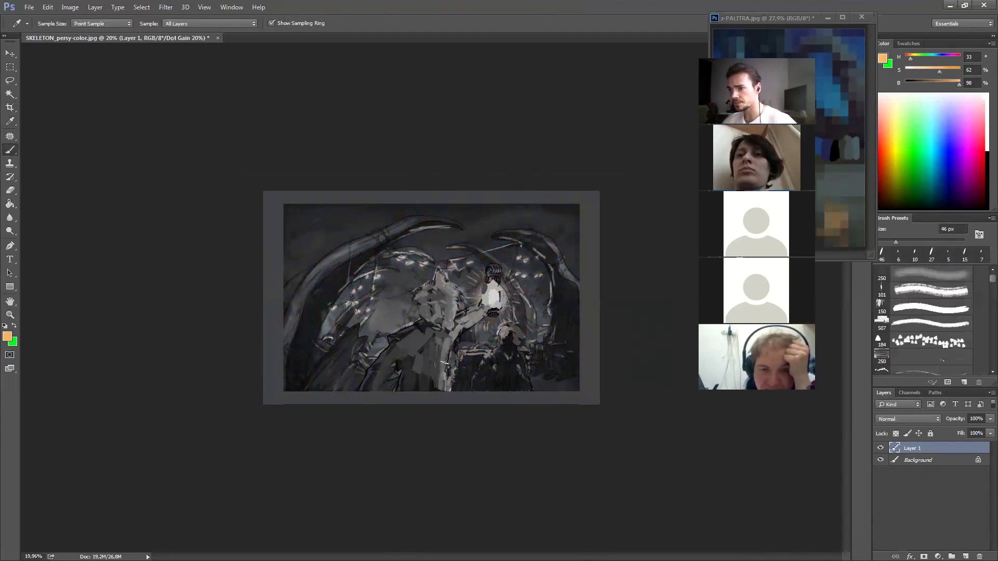
key("ctrl+alt+z")
key("ctrl+alt+z")
left_click_drag(444, 347, 445, 373)
key("ctrl+y")
key("ctrl+y")
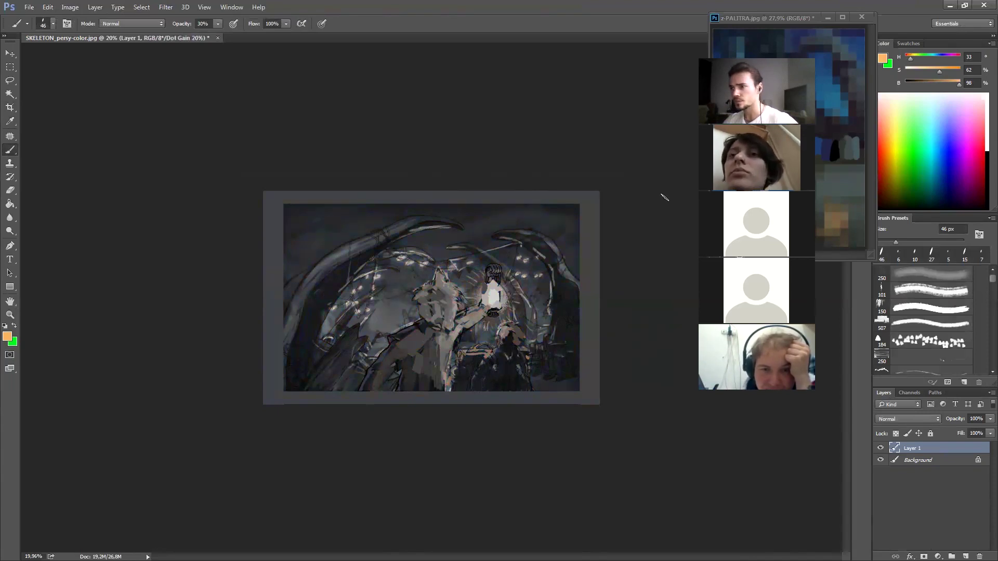
- Sample orange, dark and brown tones from the figures and paint light patches on the second figure's head, backpack and clothing
key("alt")
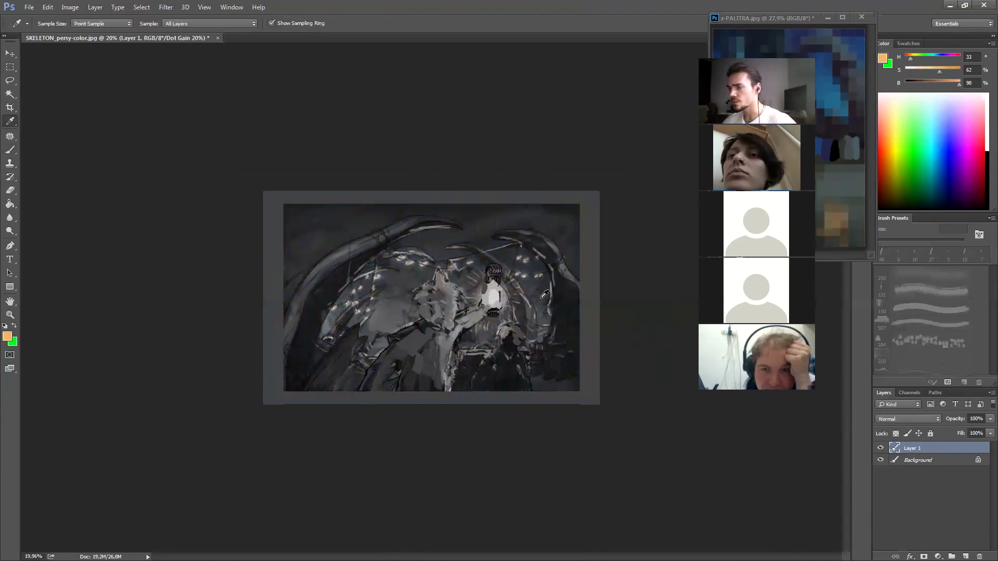
left_click(517, 339)
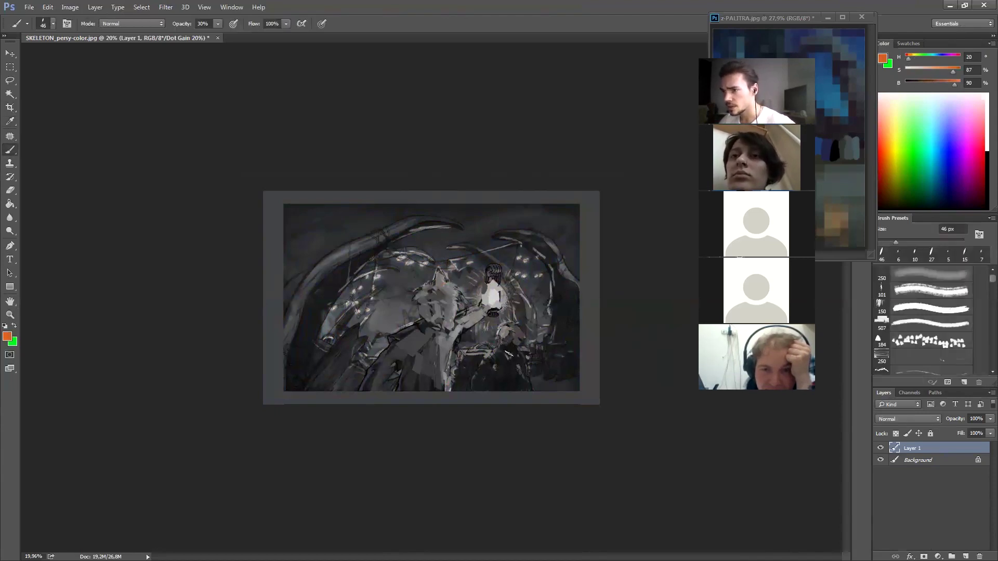
left_click(524, 350, "alt")
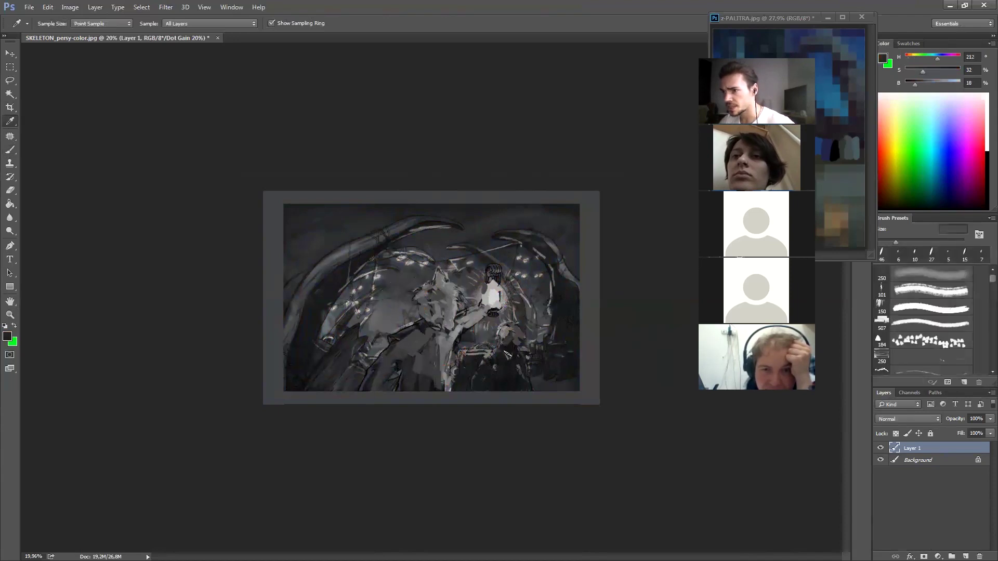
left_click(506, 341, "alt")
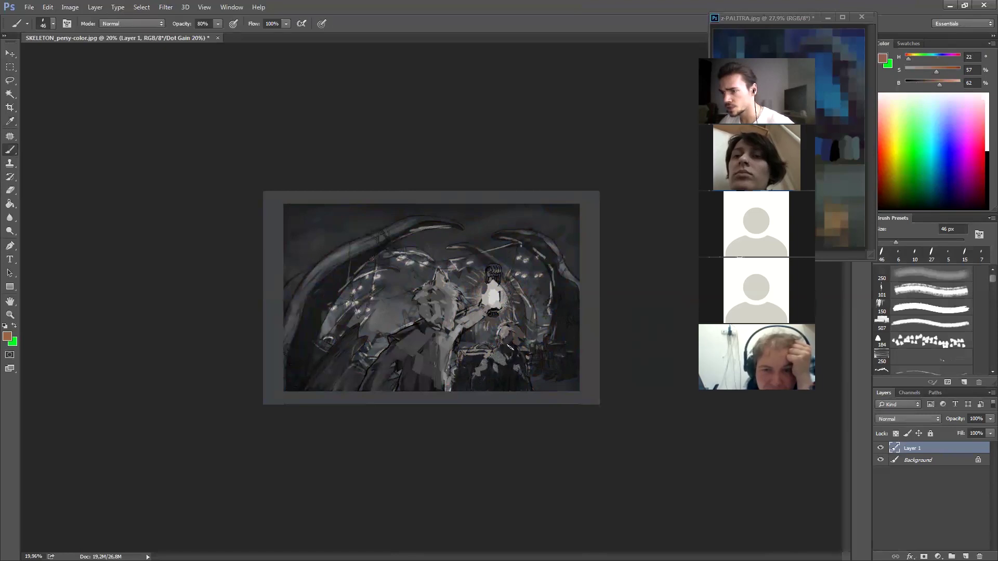
key("alt")
left_click(416, 376, "alt")
left_click(413, 343, "alt")
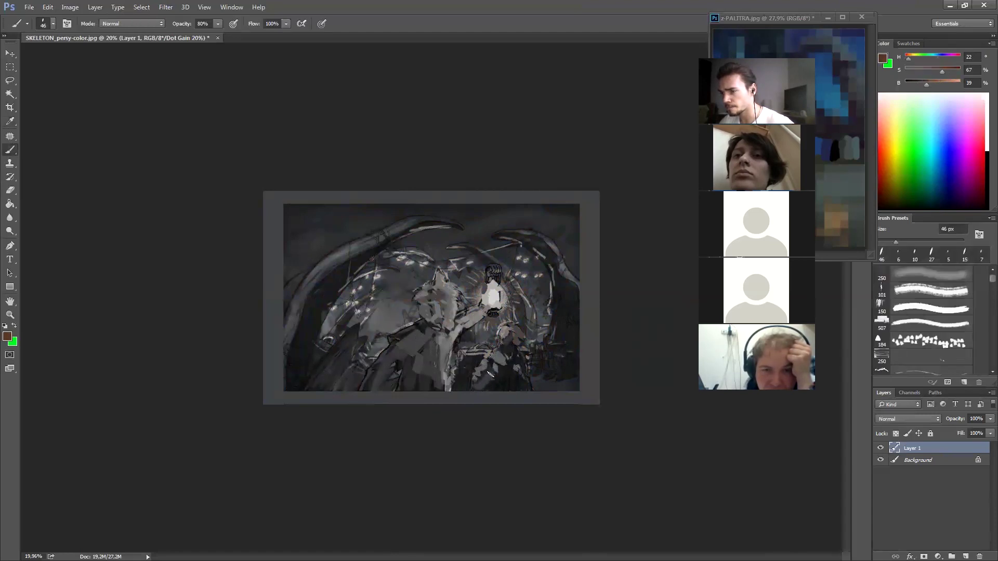
- Sample dark blue and muted brown tones and refine the shadows and lit patches on the second figure and backpack
key("alt")
left_click(425, 320, "alt")
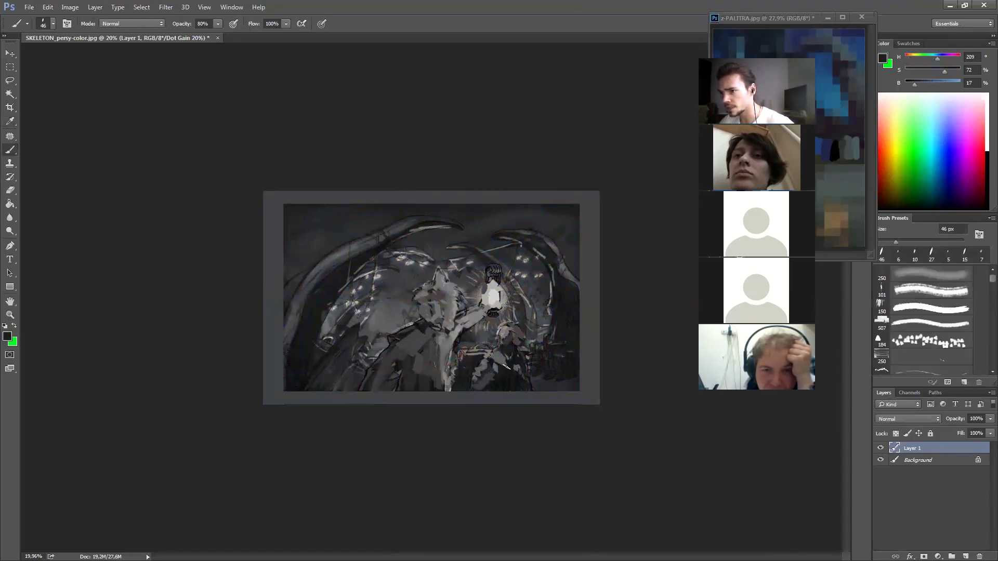
left_click(522, 359, "alt")
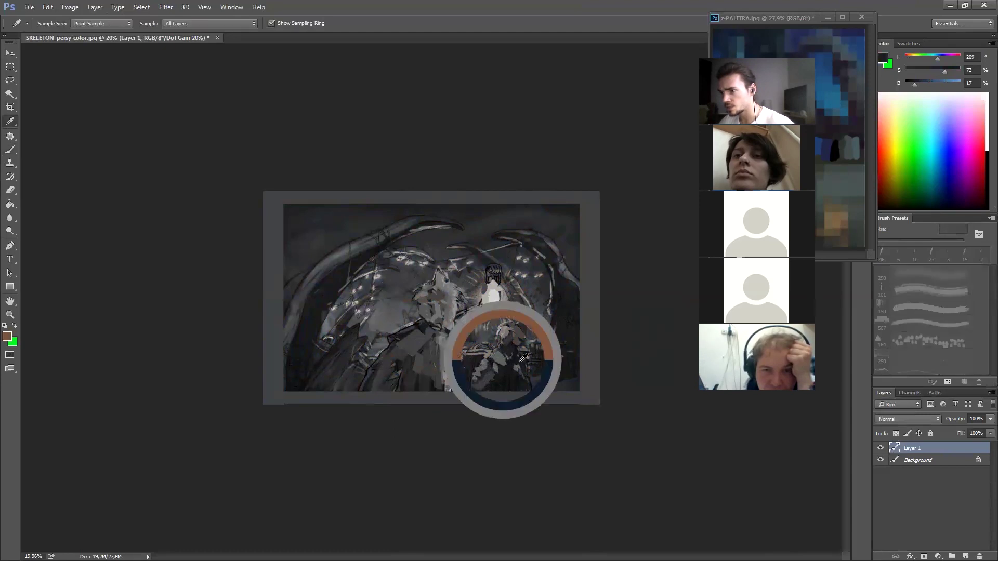
left_click(487, 363, "alt")
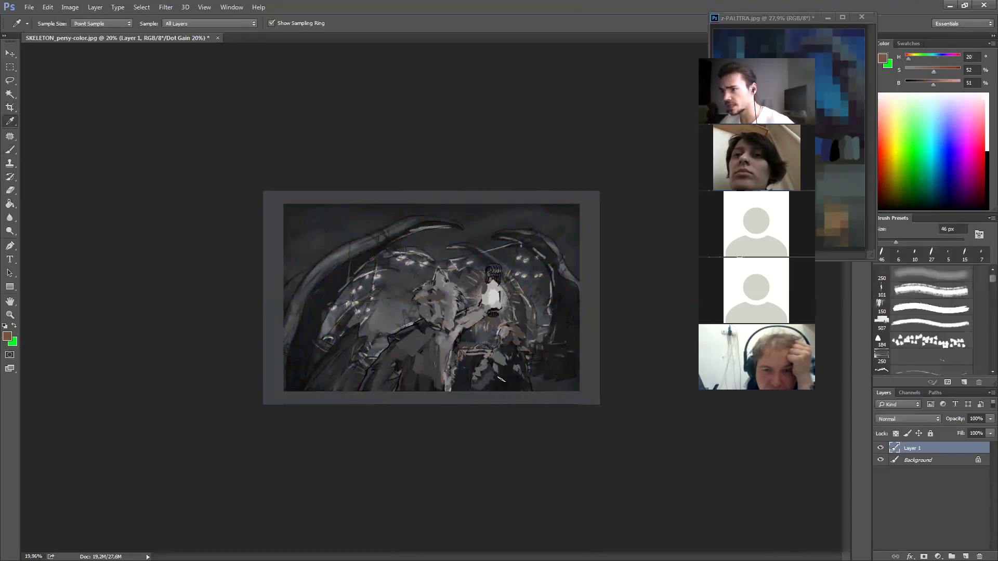
key("b")
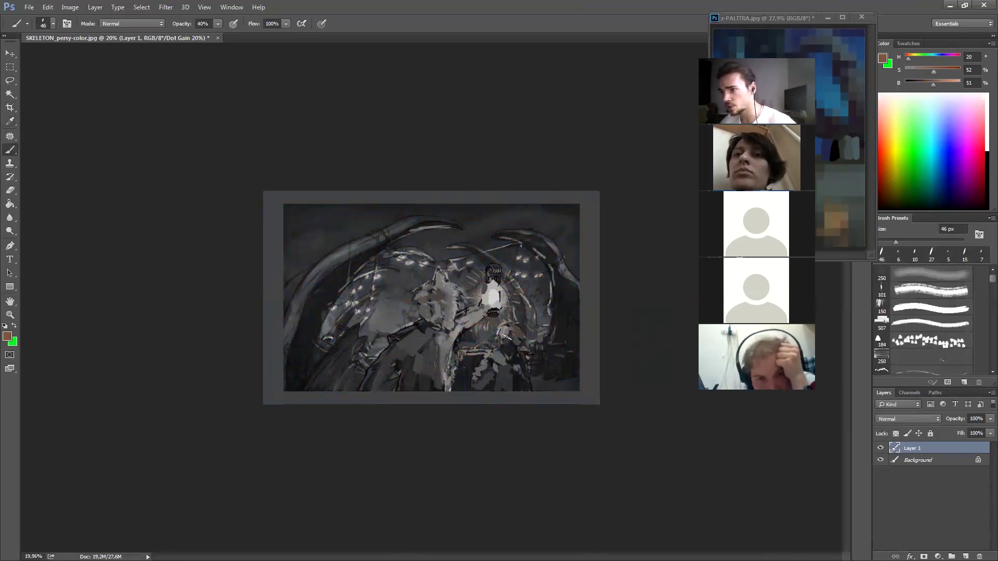
left_click(509, 358, "alt")
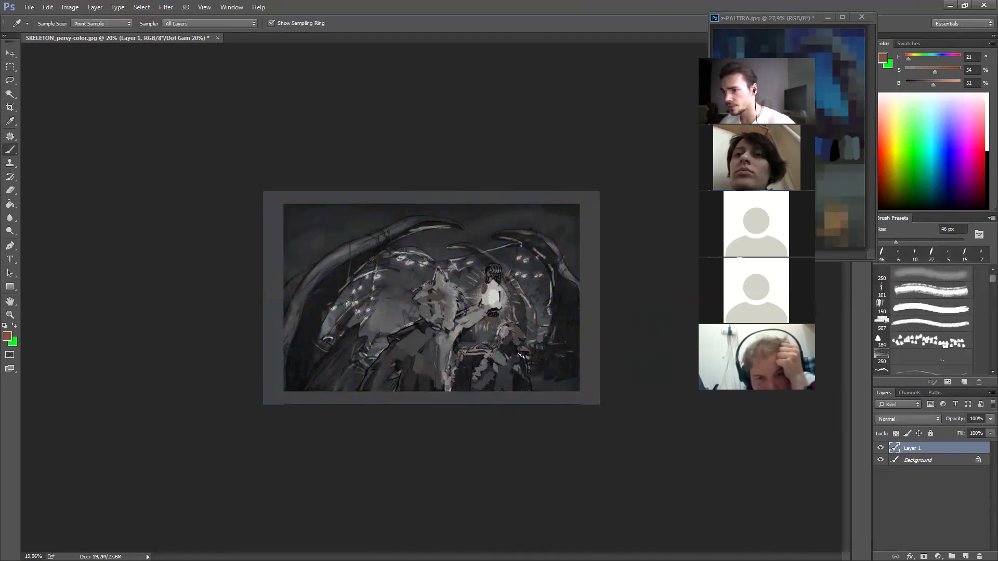
- Sample orange, dark and dark-blue tones to refine the second figure's shadows and lit patches, comparing the sketch in colour and grayscale proof
left_click(503, 337, "alt")
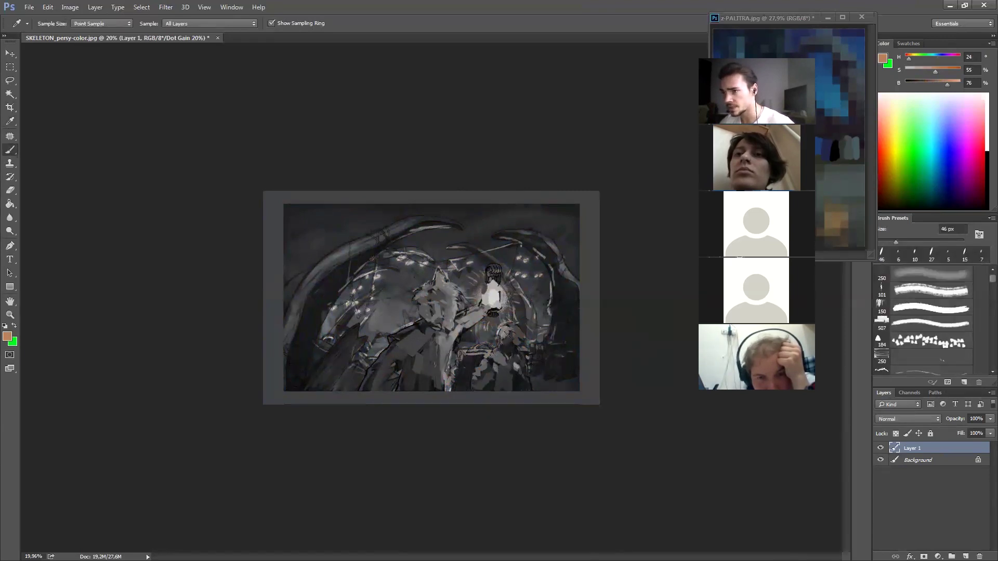
left_click(487, 368, "alt")
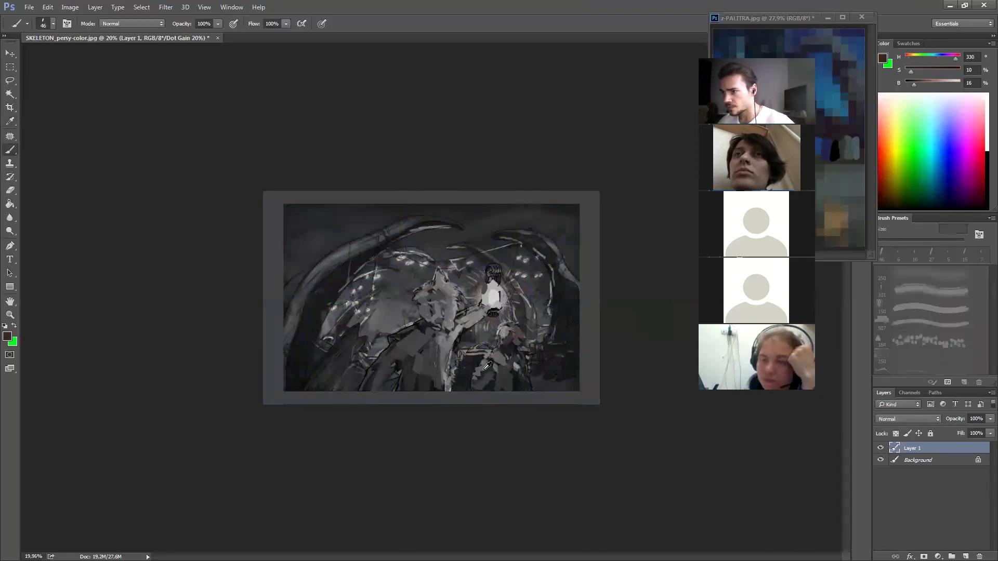
left_click(526, 370, "alt")
left_click(520, 384, "alt")
left_click(521, 384, "alt")
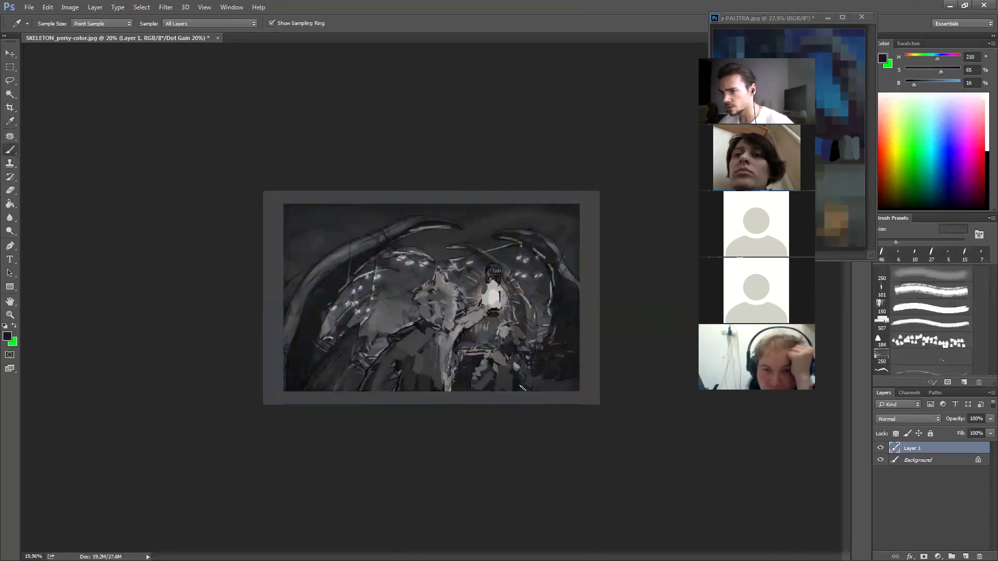
key("ctrl+y")
key("ctrl+space")
left_click_drag(510, 364, 532, 345)
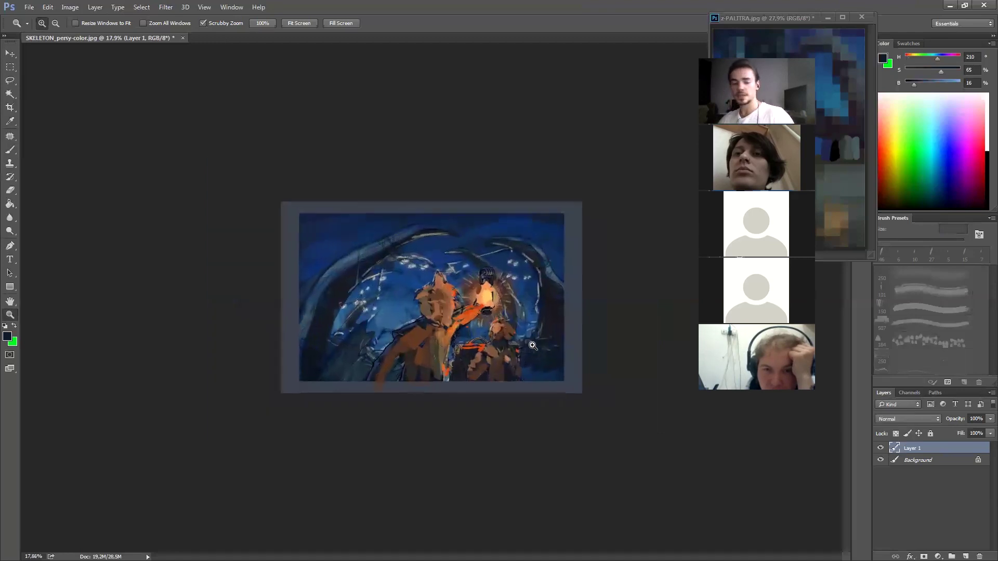
key("ctrl+y")
left_click_drag(420, 352, 444, 359)
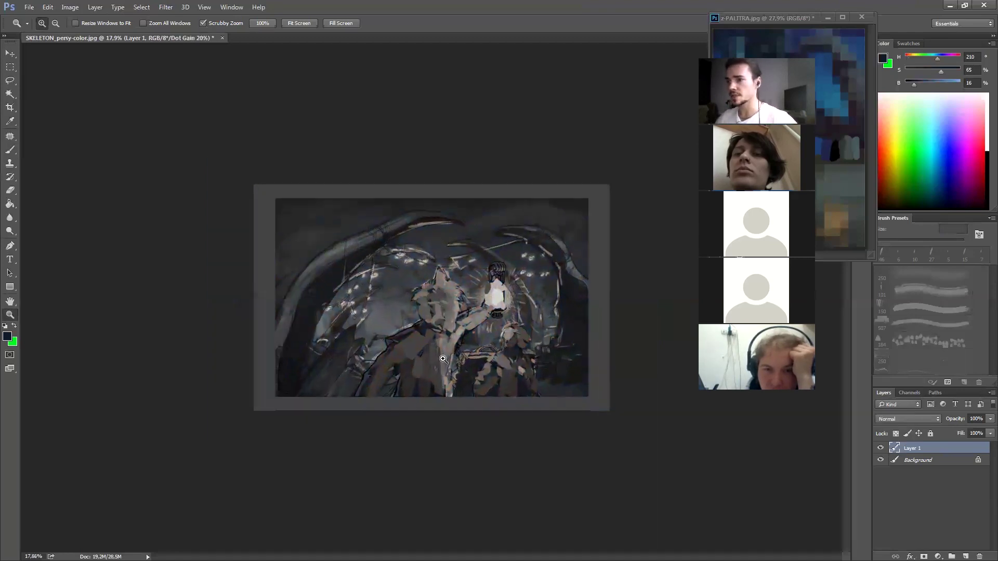
left_click_drag(399, 303, 411, 303)
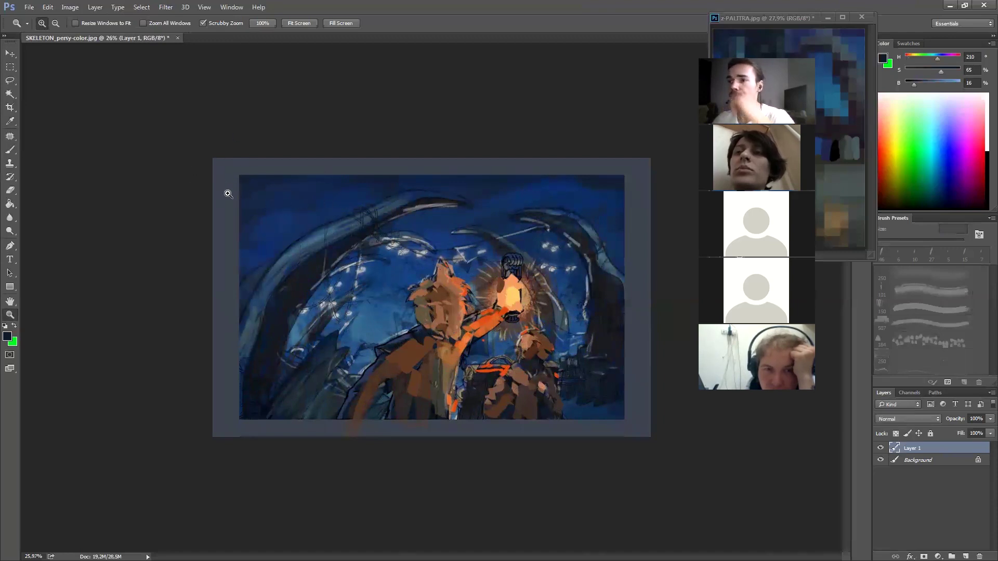
- Sample dark tones and repaint the slanted mound in the lower-left foreground, with a greyer stroke along its left slope
key("i")
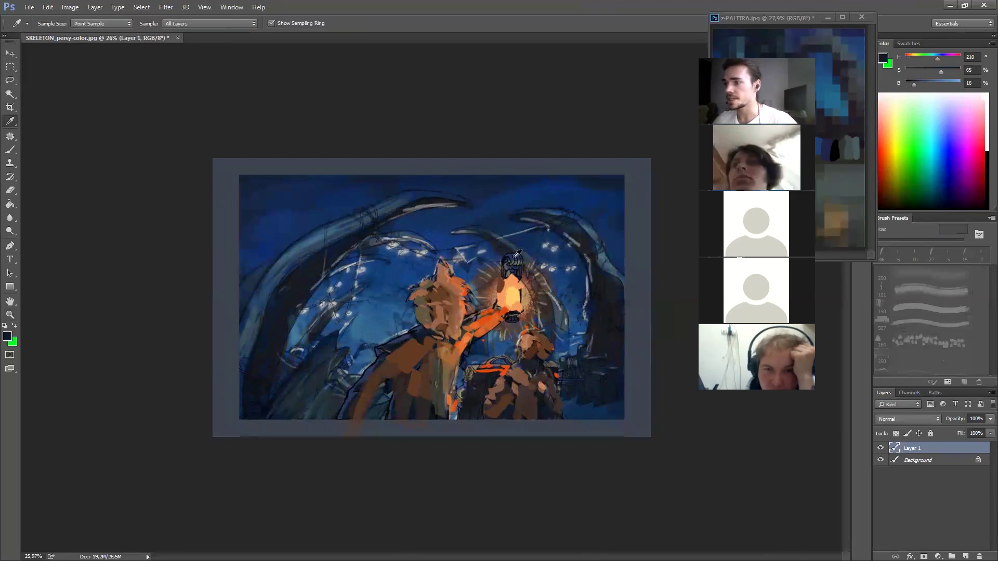
left_click(328, 351)
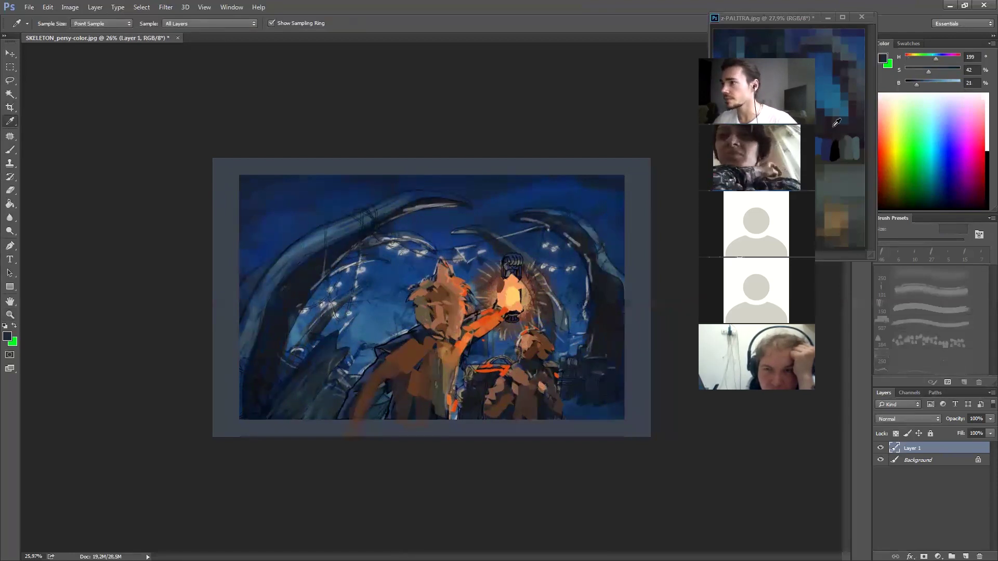
key("b")
left_click(353, 391, "alt")
mouse_move(336, 398)
left_mouse_down()
mouse_move(338, 374)
mouse_move(328, 399)
mouse_move(314, 385)
mouse_move(318, 377)
mouse_move(297, 410)
left_mouse_up()
key("ctrl+z")
left_click(319, 368, "alt")
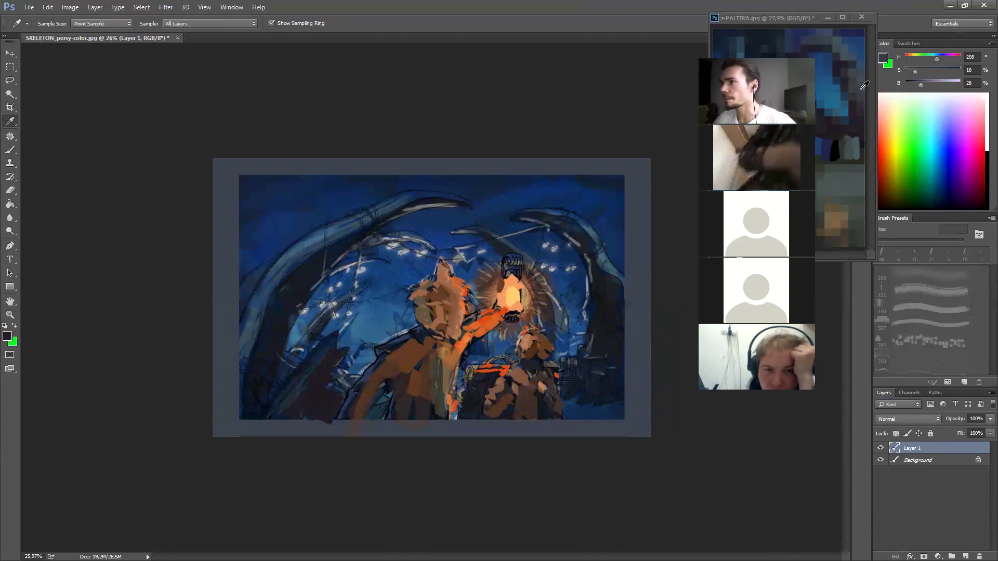
left_click_drag(328, 353, 274, 413)
- Set the brush opacity to 70%, sample darker tones from the palette image and blend the lower-left mound darker
key("i")
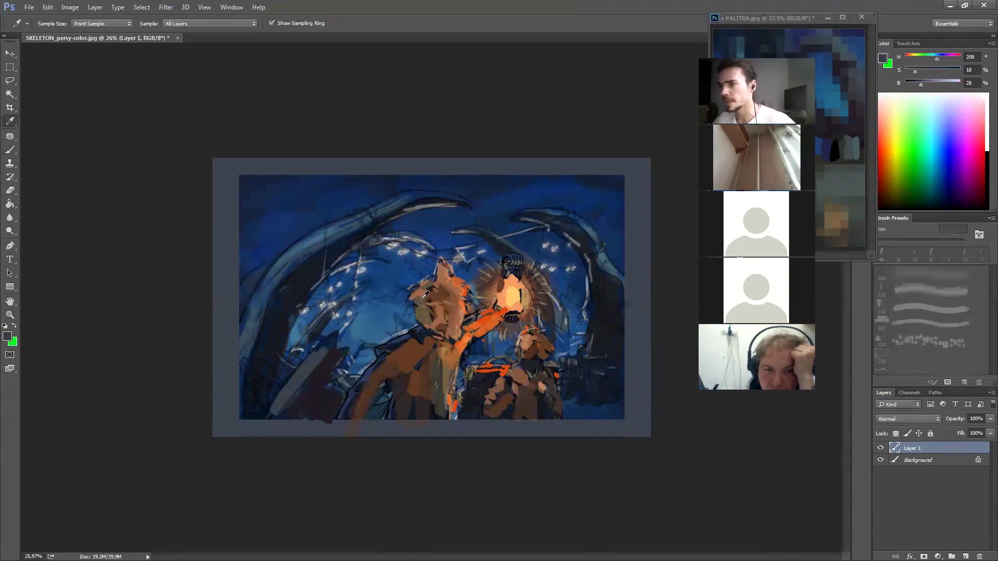
left_click(847, 73)
key("b")
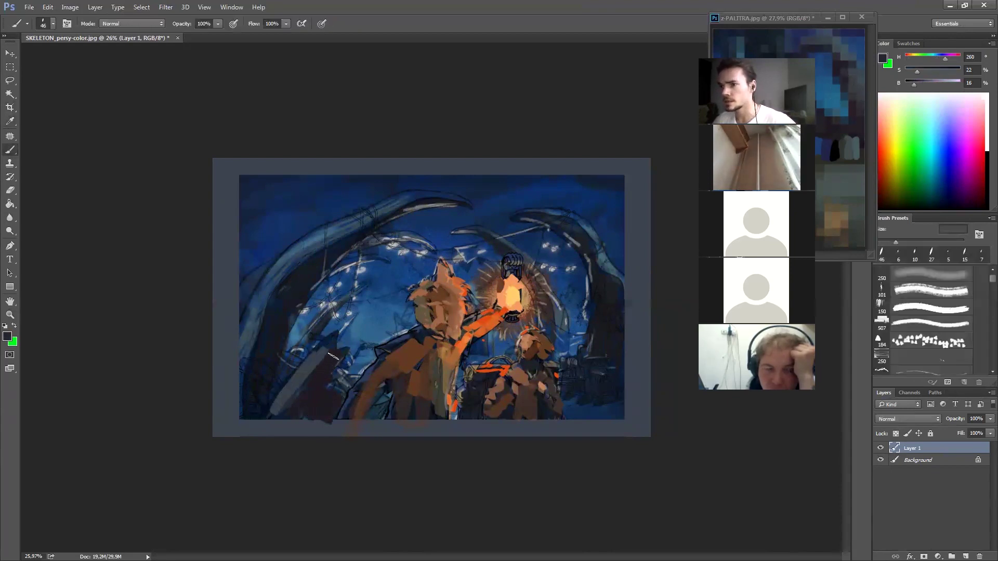
key("7")
left_click(294, 403, "alt")
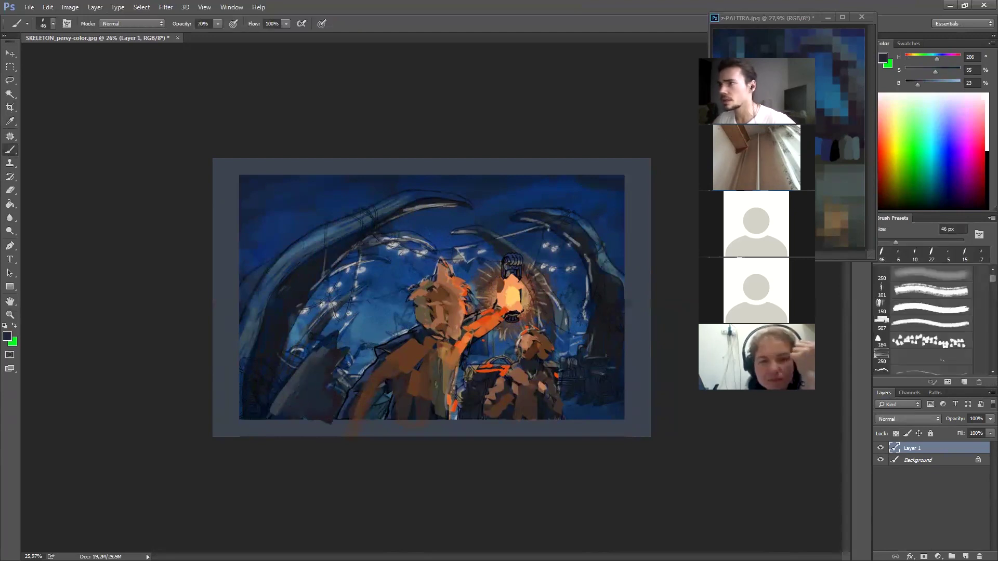
key("alt")
left_click(768, 50, "alt")
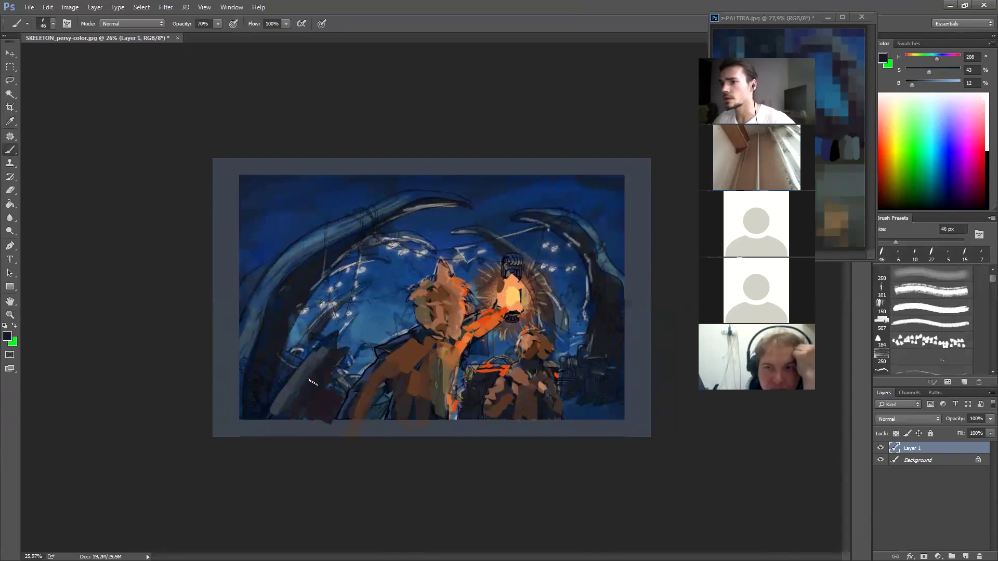
mouse_move(324, 417)
left_mouse_down()
mouse_move(321, 355)
mouse_move(291, 407)
left_mouse_up()
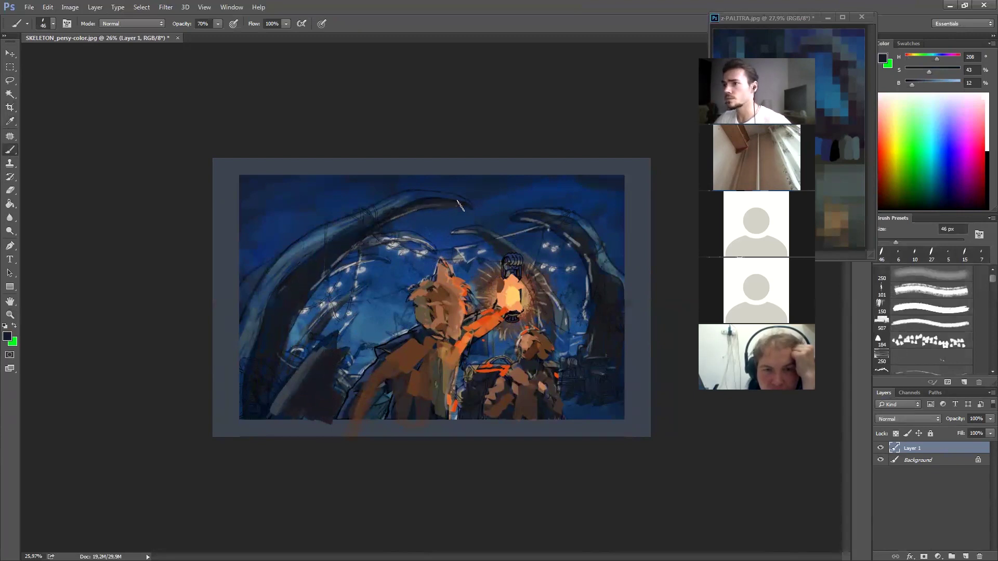
- Brush sampled blue over the sky above the large left rib at 30% opacity and add dark strokes along its upper edge
left_click(406, 226, "alt")
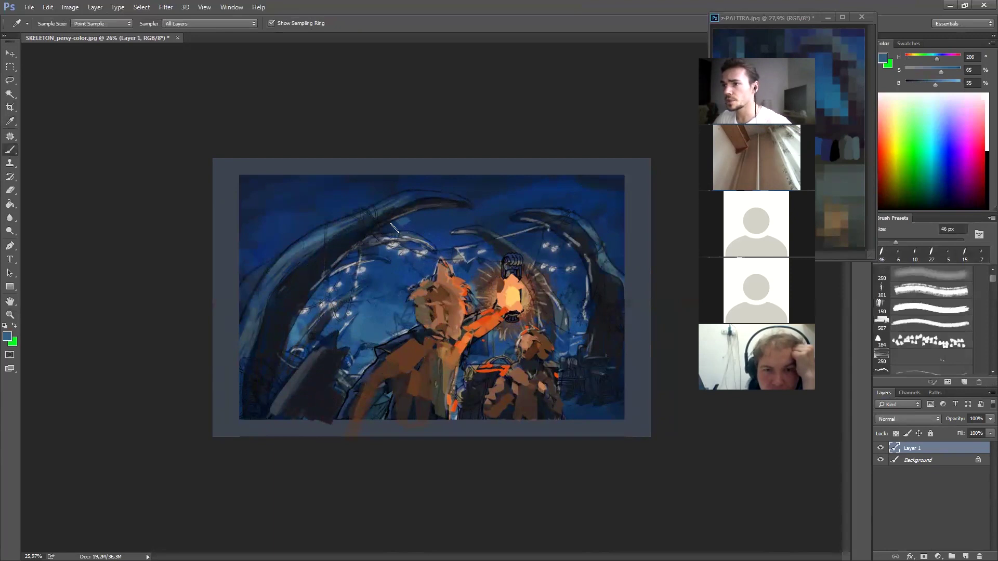
key("3")
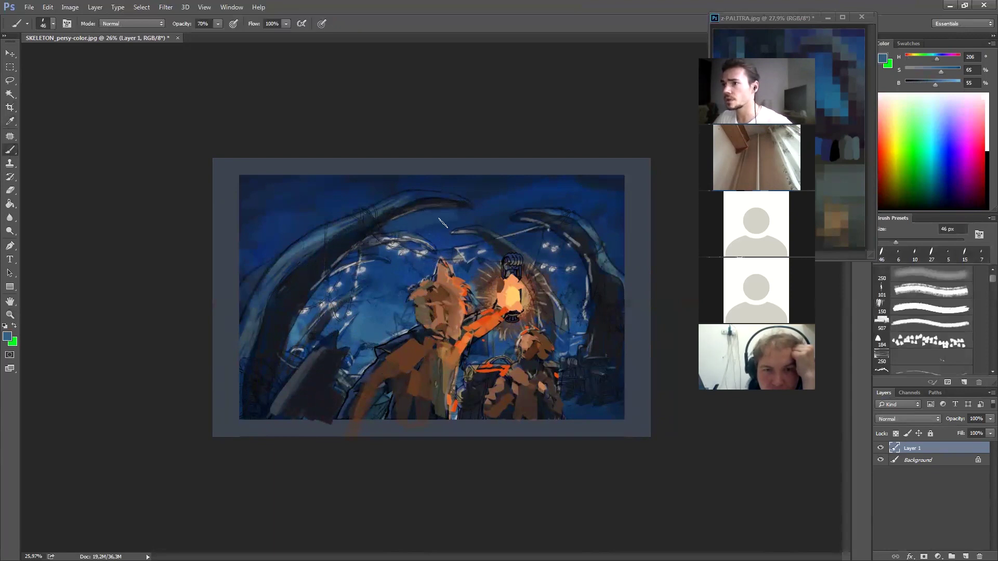
mouse_move(321, 180)
left_mouse_down()
mouse_move(301, 172)
mouse_move(226, 255)
mouse_move(284, 222)
mouse_move(255, 190)
left_mouse_up()
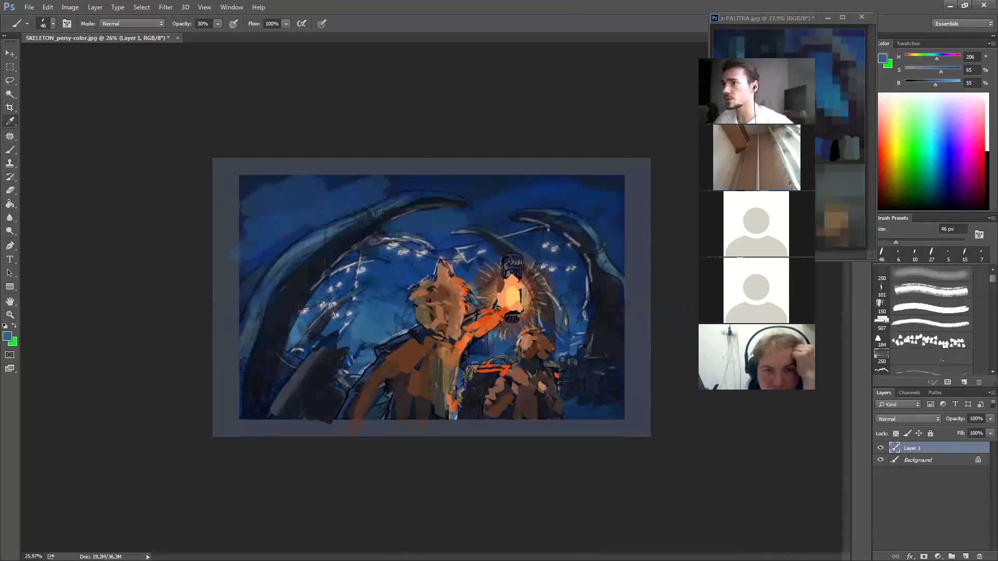
left_click(380, 320, "alt")
left_click(281, 296, "alt")
left_click_drag(242, 192, 381, 182)
left_click(385, 200, "alt")
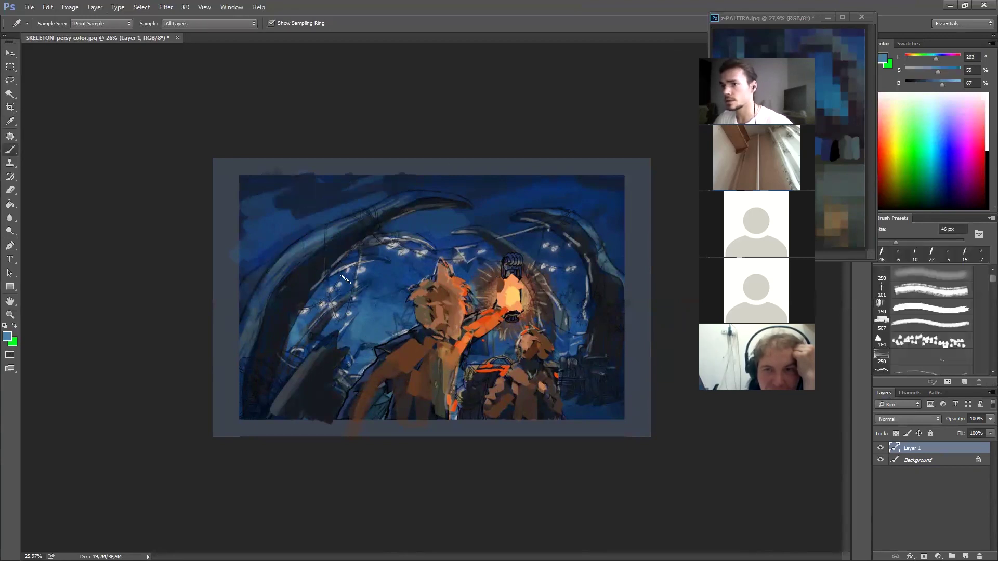
- Paint light-blue cloud strokes in the sky left of the large rib and below its tip, using 80% to 90% brush opacity
left_click_drag(243, 267, 264, 254)
left_click(384, 273)
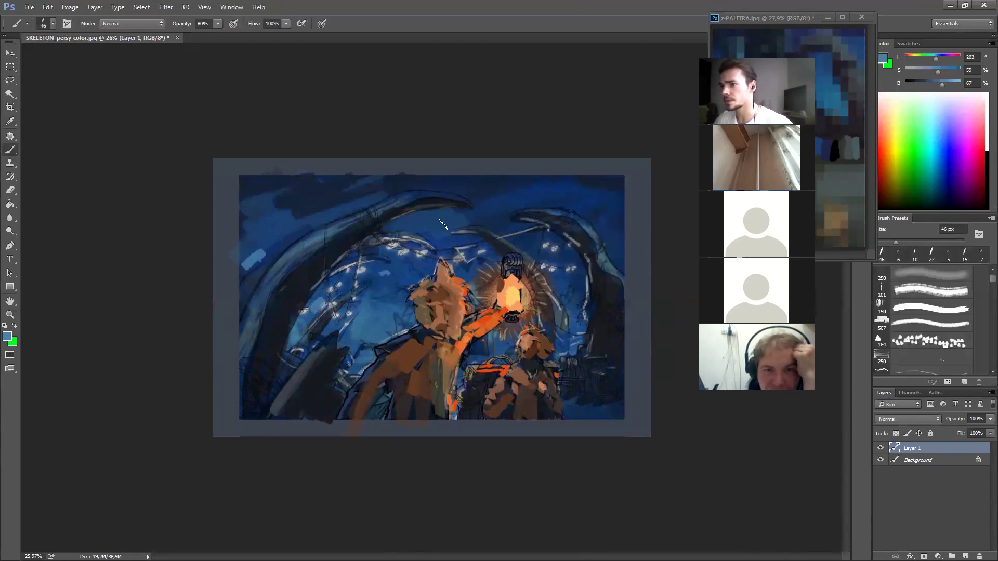
left_click(827, 92, "alt")
left_click_drag(457, 214, 446, 225)
mouse_move(306, 218)
left_mouse_down()
mouse_move(252, 243)
mouse_move(257, 227)
left_mouse_up()
left_click_drag(247, 216, 309, 228)
- Sample dark tones and deepen the upper sky and the large left rib, checking the values in grayscale proof
left_click(369, 182, "alt")
left_click(298, 289, "alt")
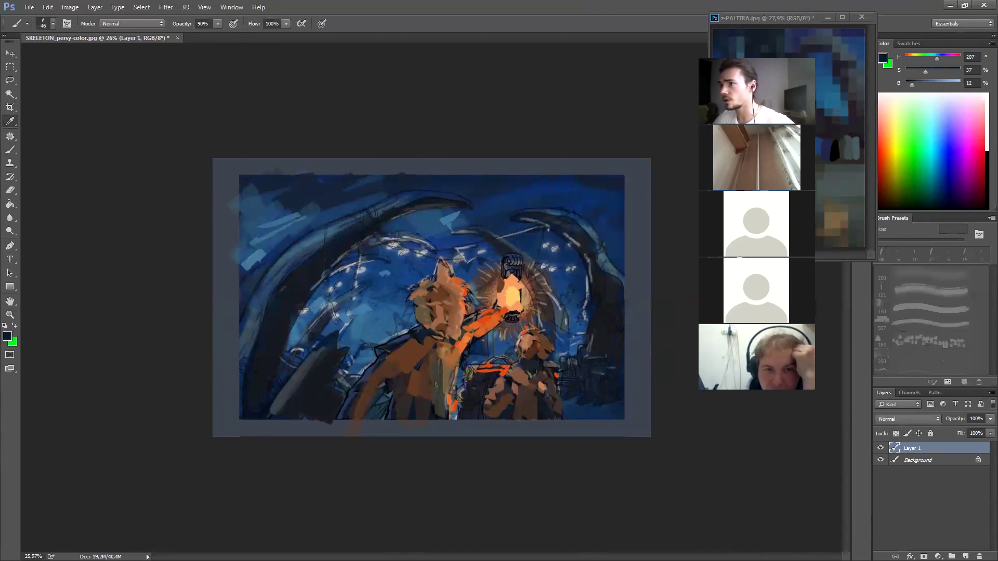
left_click(262, 354, "alt")
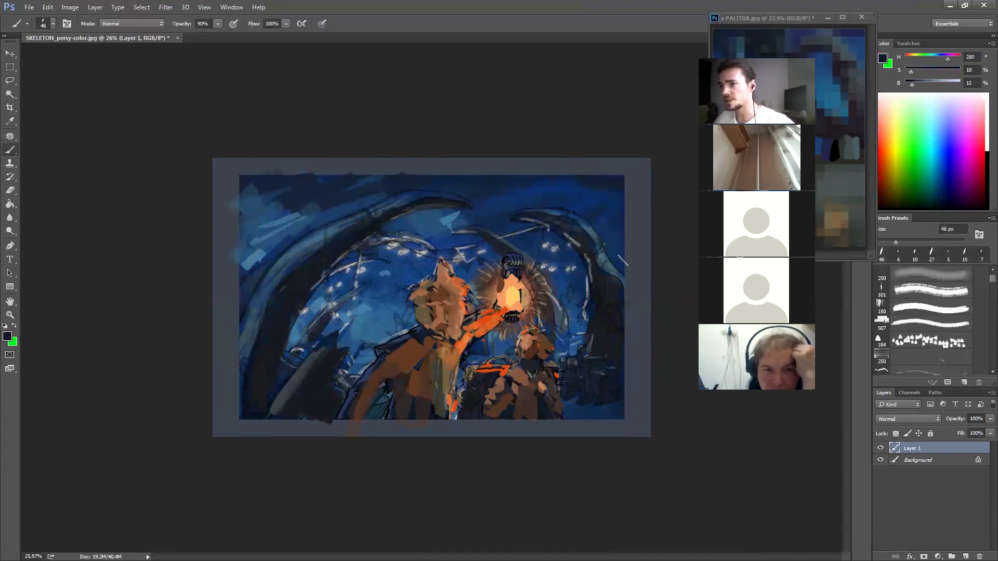
key("alt")
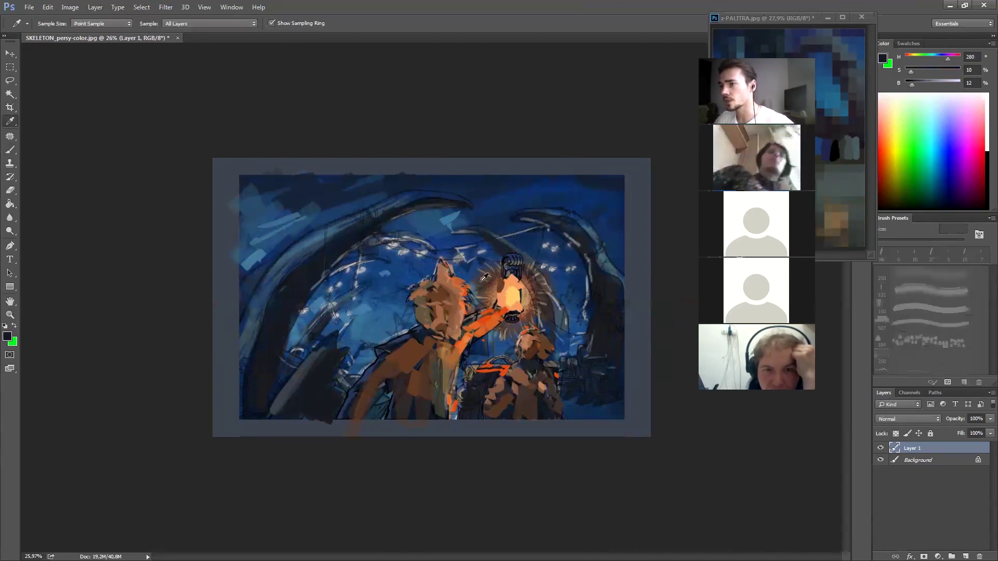
left_click(337, 399, "alt")
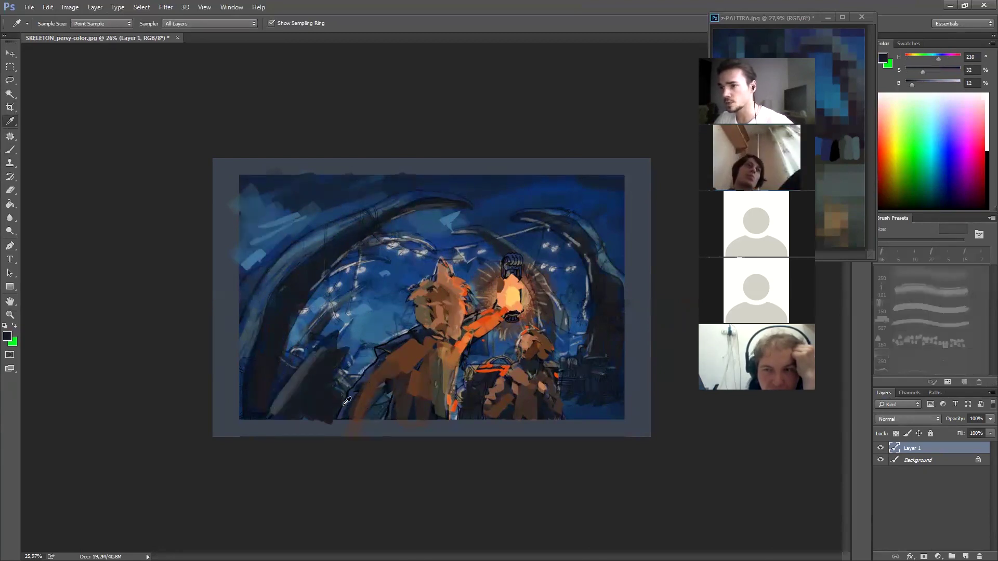
key("ctrl+y")
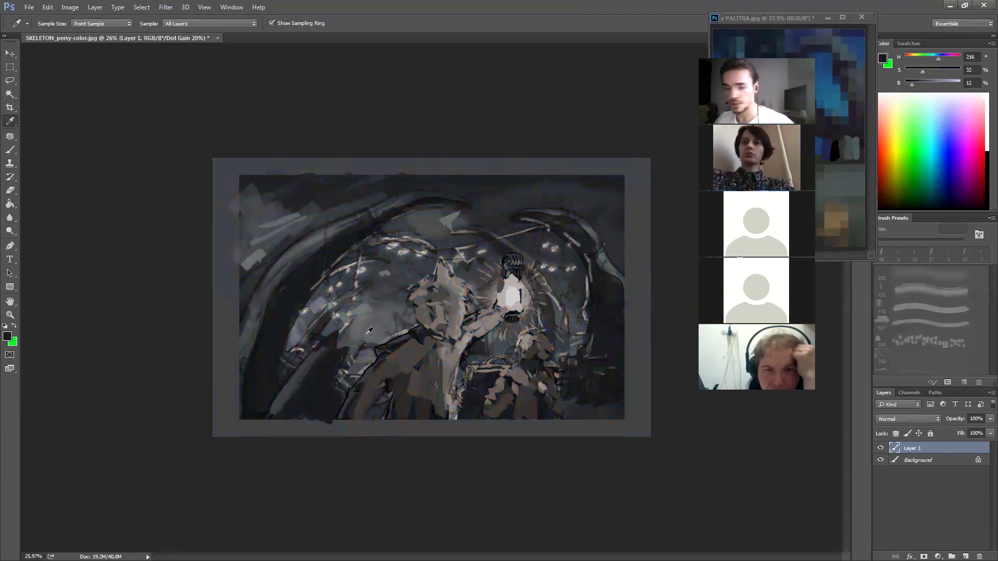
key("ctrl+y")
- Sample dark blue-grey and paint the smaller left rib and the rib behind the lantern as dark silhouettes
left_click(326, 259, "alt")
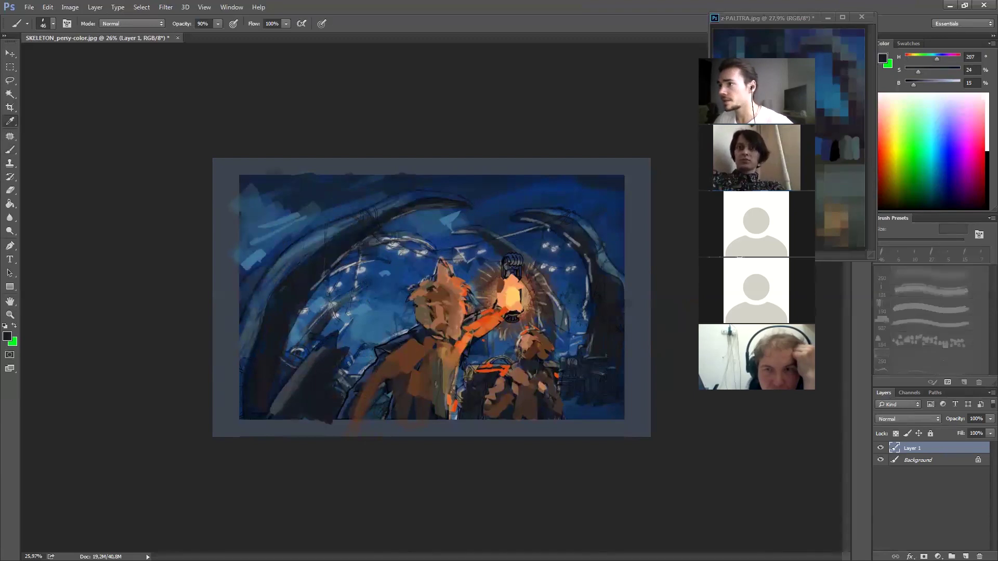
left_click(307, 340, "alt")
mouse_move(309, 330)
left_mouse_down()
mouse_move(364, 284)
mouse_move(292, 362)
left_mouse_up()
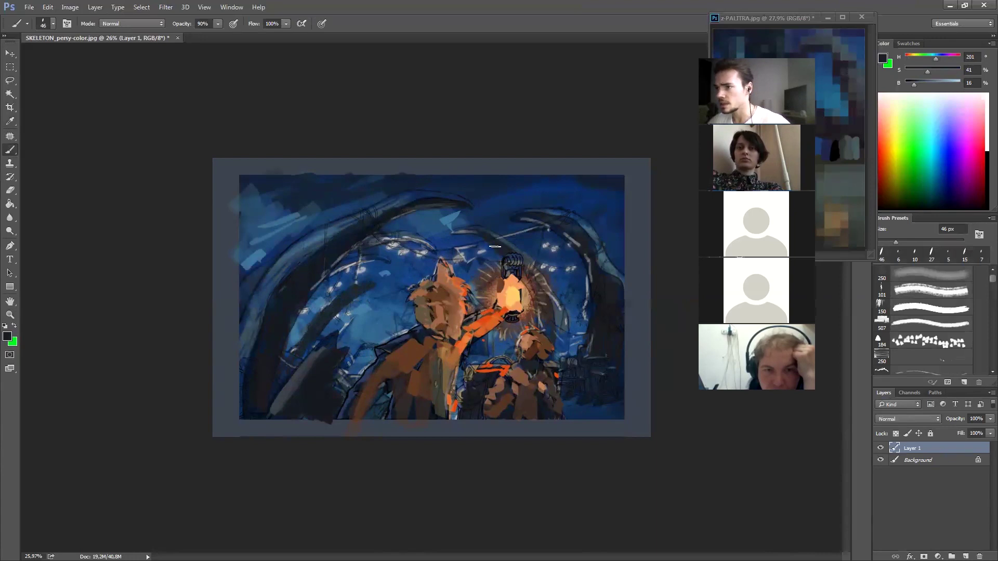
left_click_drag(544, 280, 566, 354)
- Paint muted blue along the large left rib's upper tip and darken the sky above it with sampled dark blue
key("i")
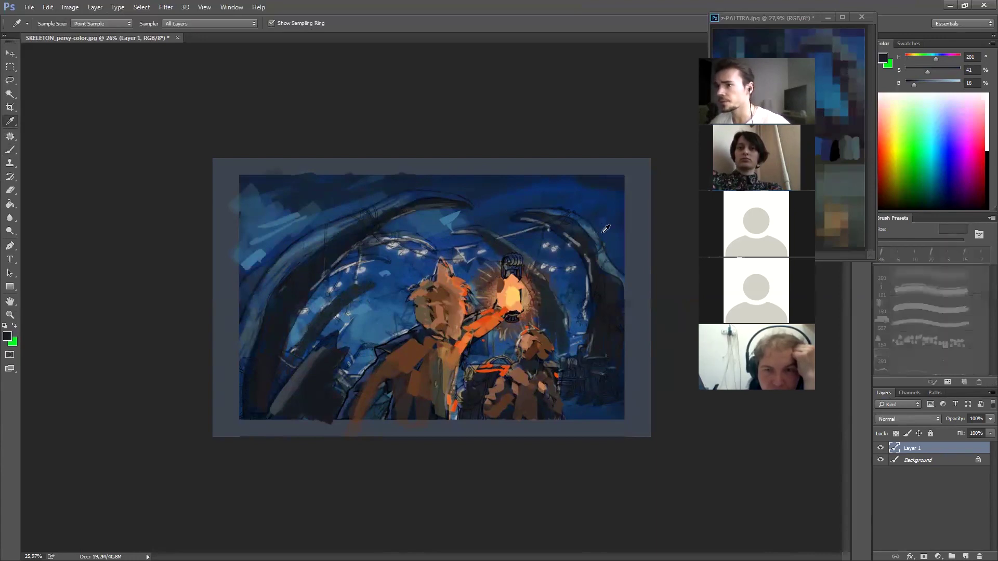
left_click(391, 204)
key("b")
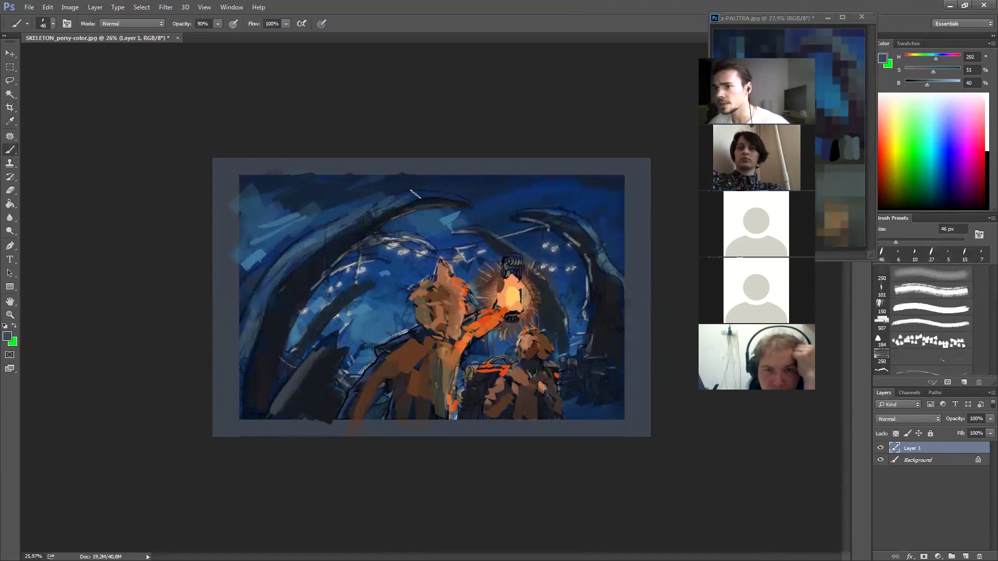
left_click_drag(414, 193, 459, 198)
key("i")
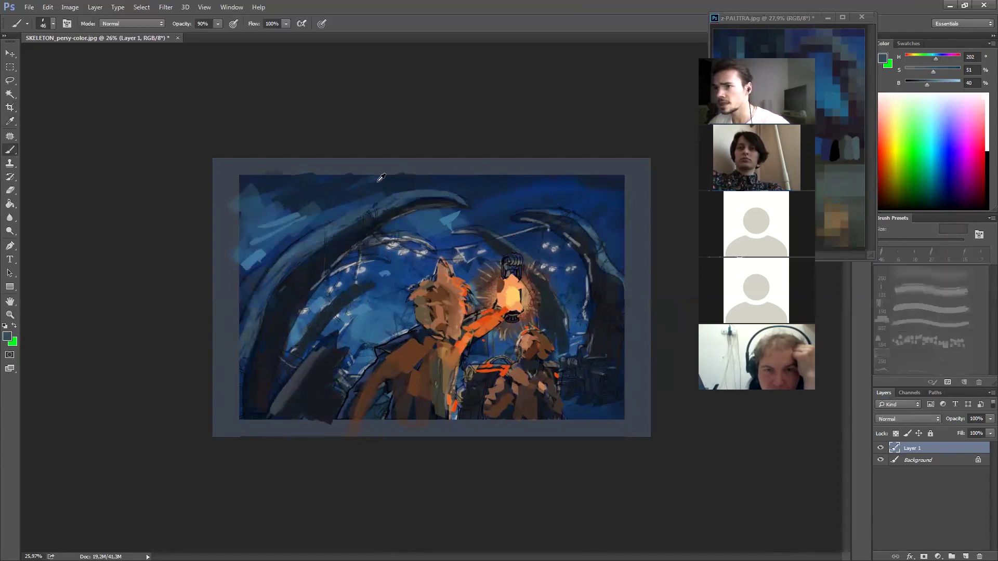
left_click(429, 213)
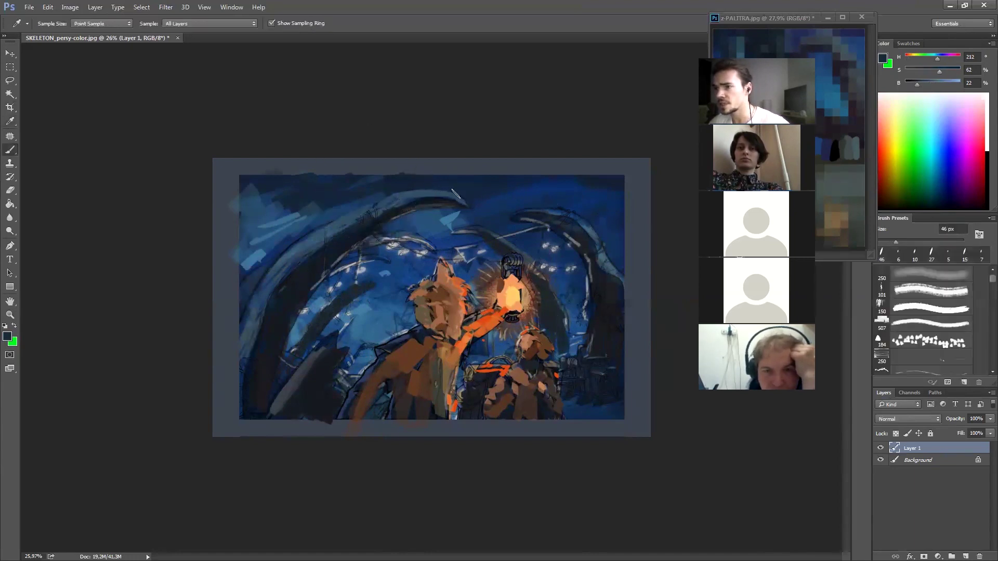
key("b")
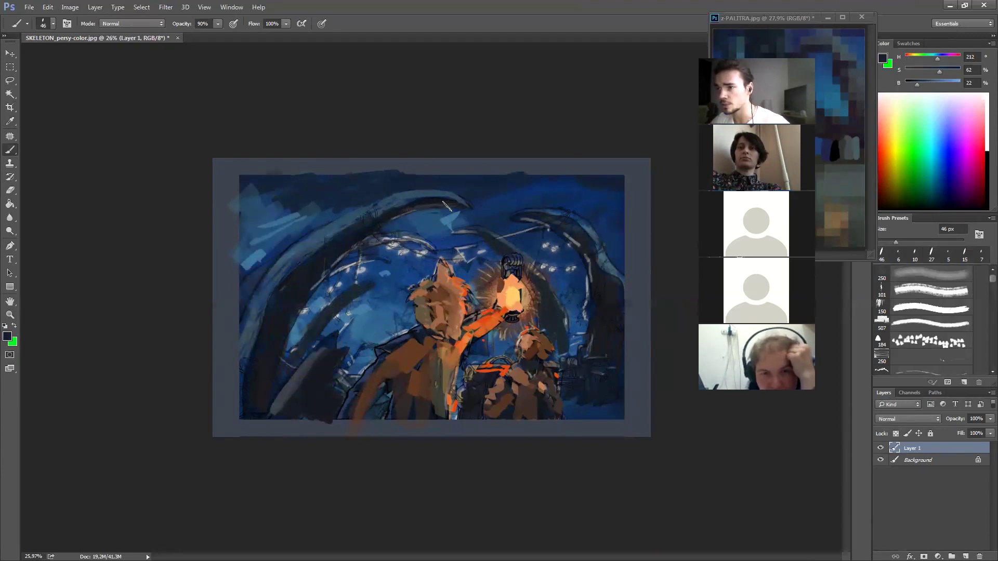
- Sample nearby blues and refine the sky around the large left rib's tip and the upper tip of the rib behind the lantern
left_click(463, 212, "alt")
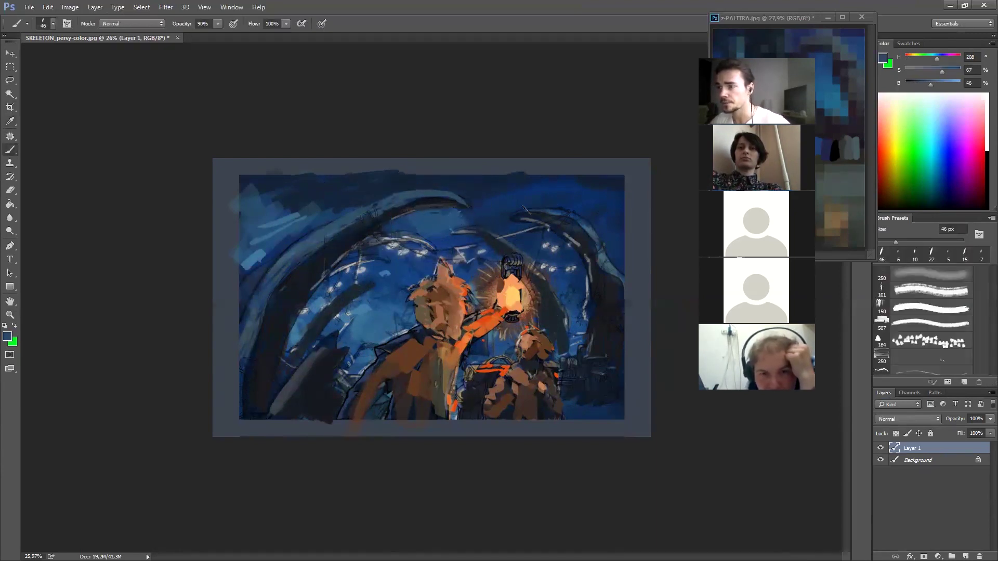
left_click(496, 237, "alt")
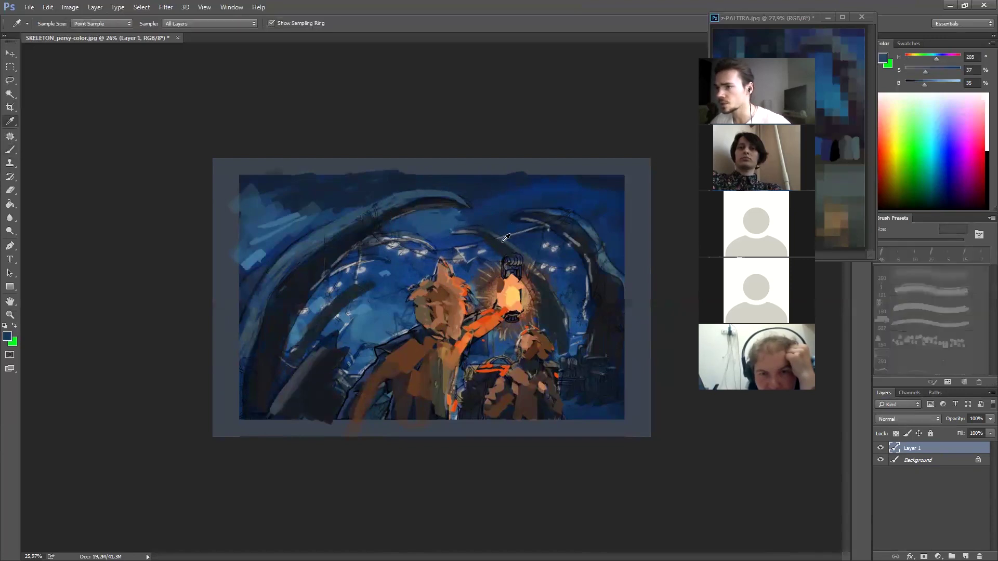
left_click(438, 194, "alt")
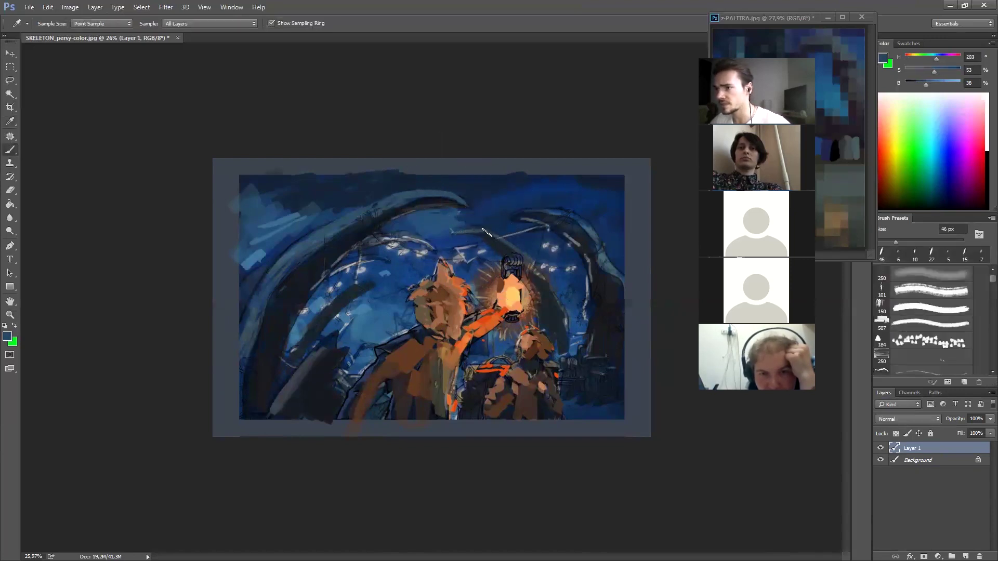
left_click(489, 218, "alt")
left_click(481, 189, "alt")
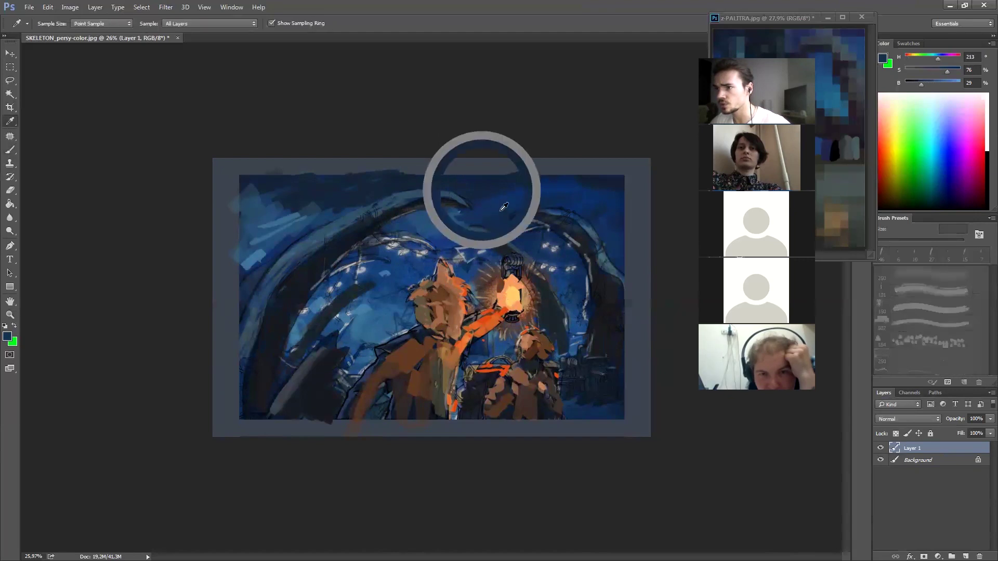
left_click(457, 222, "alt")
left_click(462, 237, "alt")
left_click(491, 218, "alt")
left_click(486, 235, "alt")
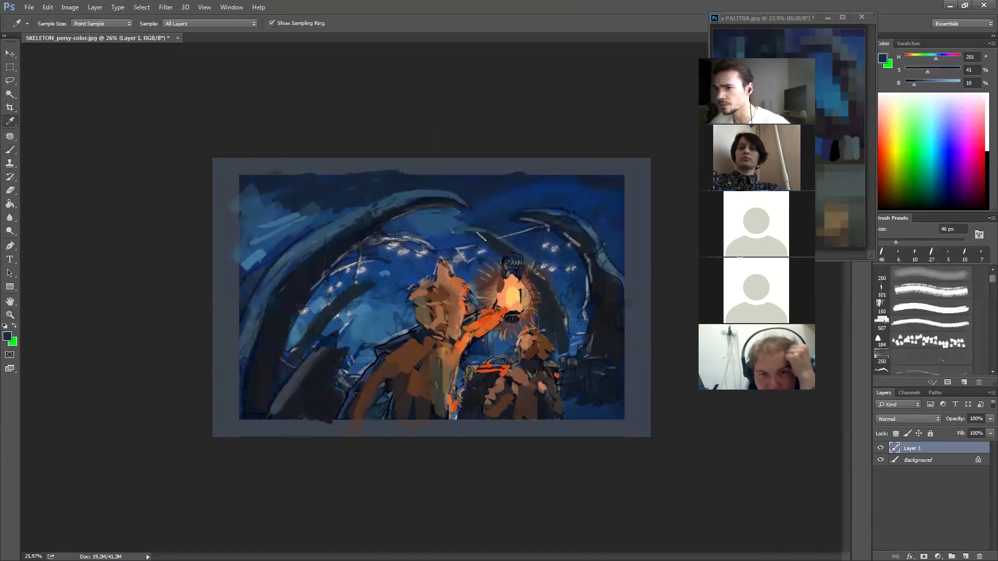
- Sample dark blue-grey tones and paint over the right rib's upper curve and outer edge, lowering the brush opacity to 40%
left_click(601, 257, "alt")
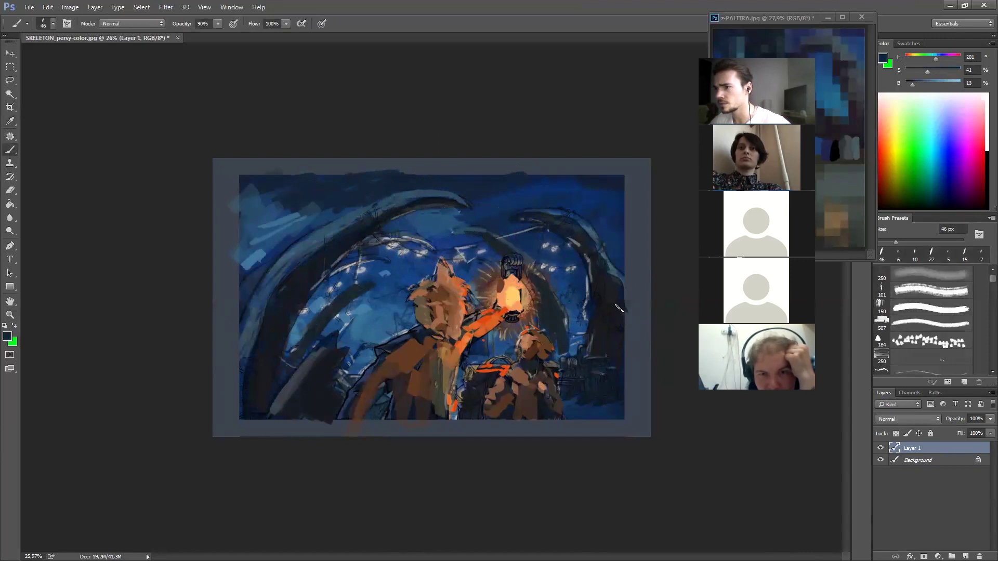
left_click(530, 217, "alt")
left_click(569, 225, "alt")
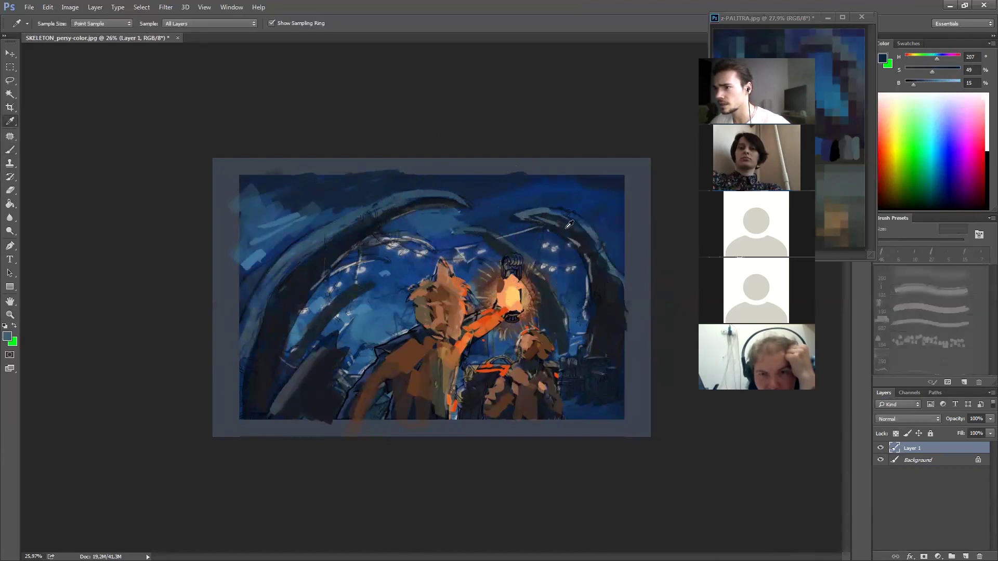
key("4")
left_click(580, 221, "alt")
key("0")
left_click(563, 224, "alt")
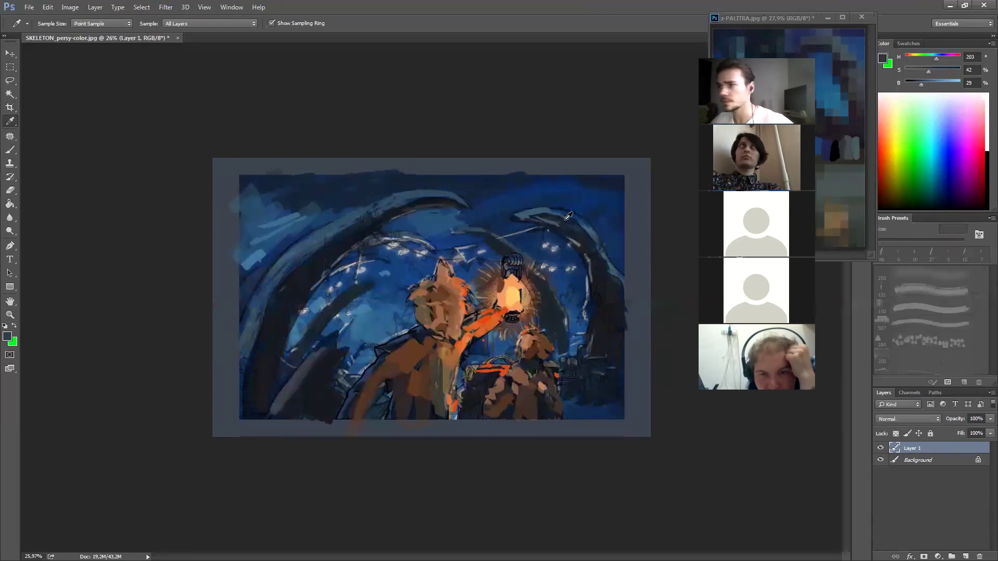
key("e")
key("b")
left_click(574, 230, "alt")
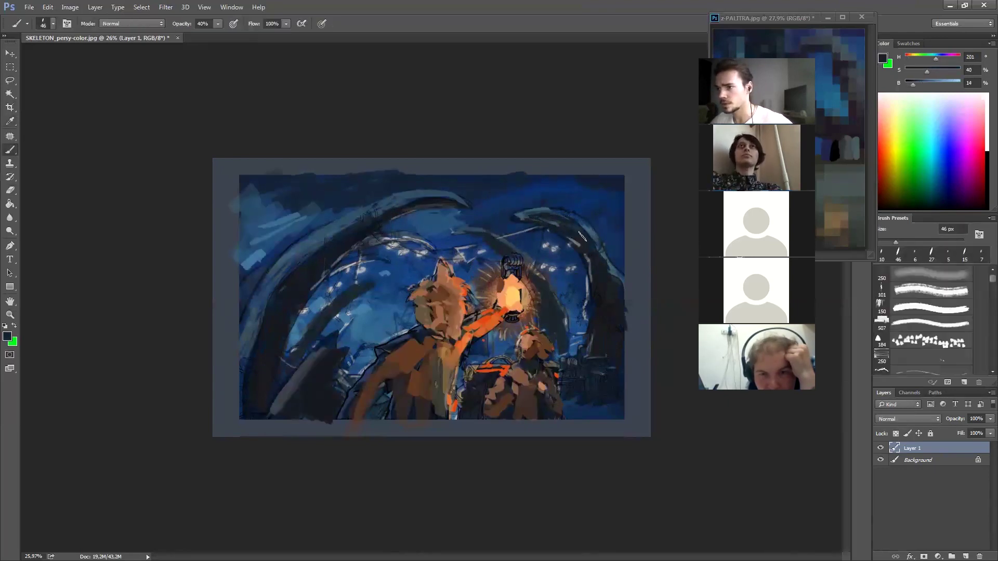
- Paint muted teal-blue from the palette image across the sky around the smaller left rib at 100% brush opacity
left_click(340, 340, "alt")
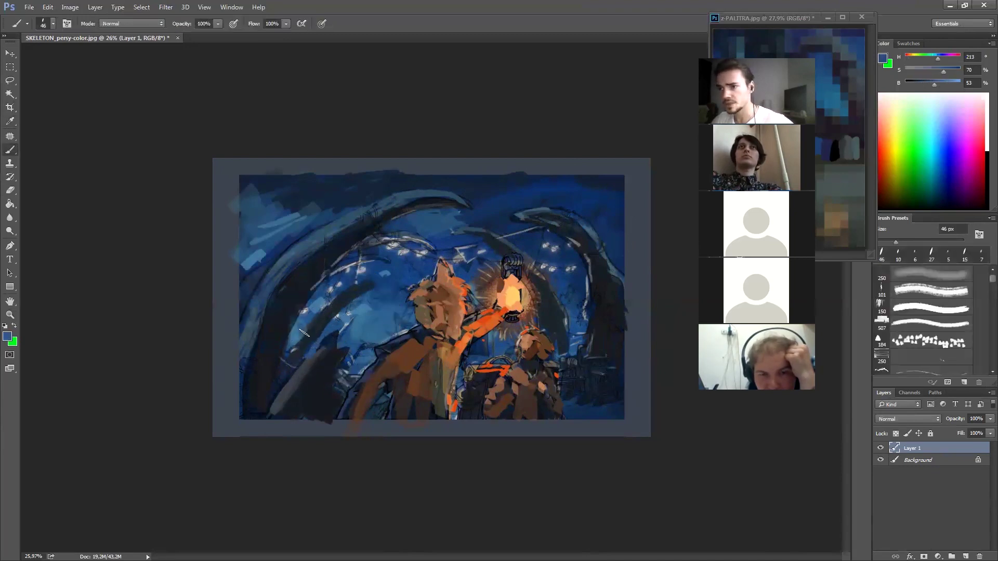
key("alt")
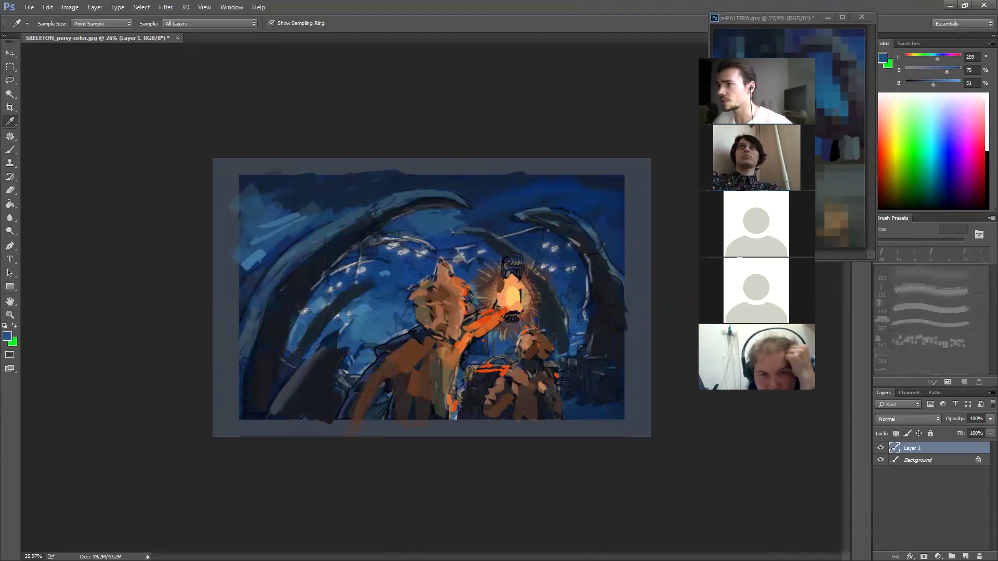
left_click(822, 109, "alt")
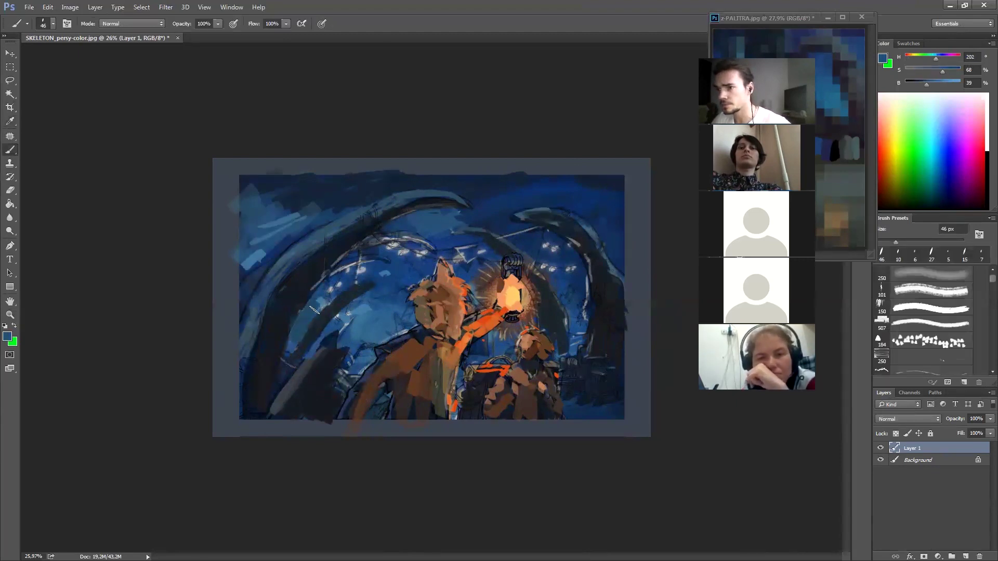
mouse_move(300, 342)
left_mouse_down()
mouse_move(347, 308)
mouse_move(354, 338)
mouse_move(375, 330)
left_mouse_up()
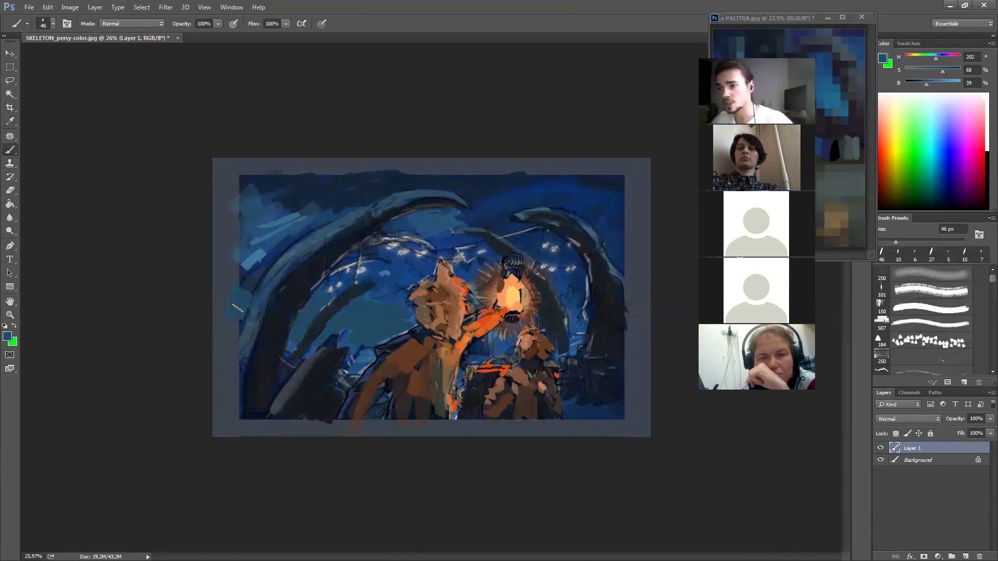
- Sample light blue and paint cloud strokes in the sky left of the large rib
left_click(255, 258, "alt")
mouse_move(289, 237)
left_mouse_down()
mouse_move(244, 261)
mouse_move(234, 279)
mouse_move(291, 235)
mouse_move(254, 264)
mouse_move(272, 253)
left_mouse_up()
key("alt")
left_click(234, 280, "alt")
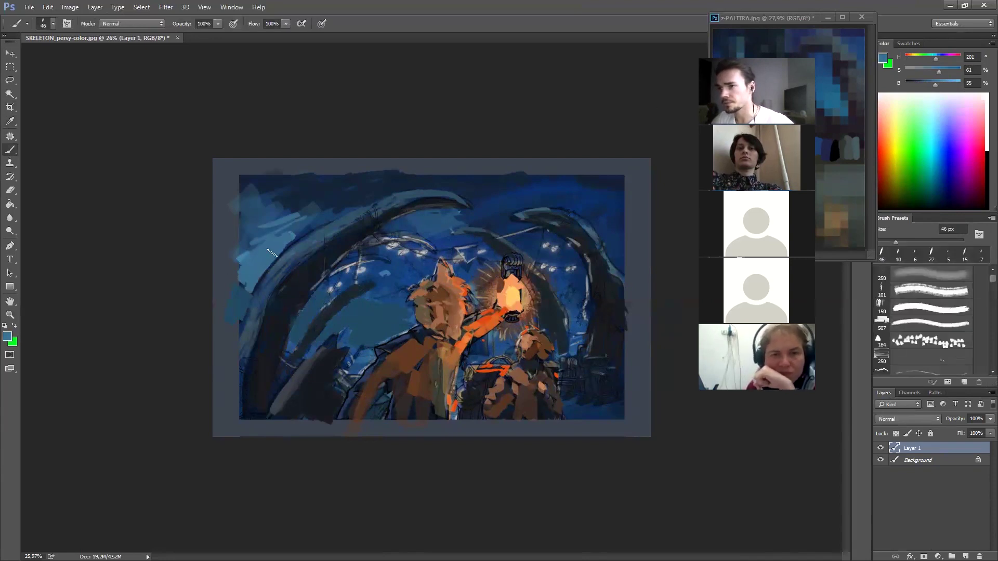
- Paint brighter blue clouds in the sky between the large left rib and the standing figure, undoing unwanted strokes
mouse_move(333, 283)
left_mouse_down()
mouse_move(353, 256)
mouse_move(332, 283)
mouse_move(374, 289)
mouse_move(372, 272)
mouse_move(338, 285)
mouse_move(385, 273)
mouse_move(372, 291)
mouse_move(383, 295)
mouse_move(404, 272)
mouse_move(391, 295)
mouse_move(357, 272)
mouse_move(382, 247)
mouse_move(359, 280)
left_mouse_up()
key("ctrl+alt+z")
key("ctrl+alt+z")
key("alt")
mouse_move(315, 249)
left_mouse_down()
mouse_move(293, 234)
mouse_move(263, 260)
left_mouse_up()
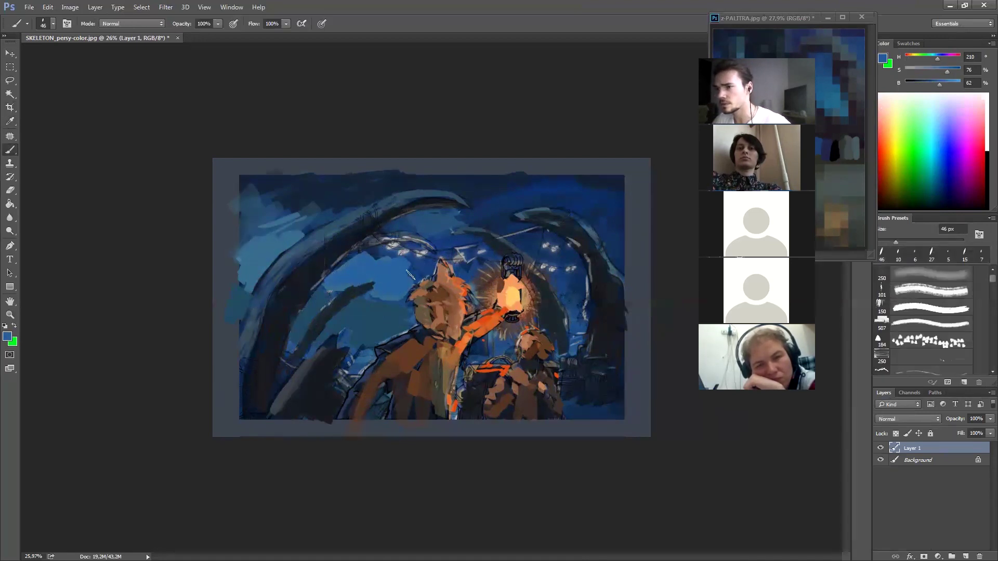
- Sample deeper blues and blend the clouds' upper edge above the standing figure, using 40% brush opacity
left_click(424, 258, "alt")
mouse_move(425, 258)
left_mouse_down()
mouse_move(447, 236)
mouse_move(402, 271)
mouse_move(383, 254)
left_mouse_up()
left_click(387, 281, "alt")
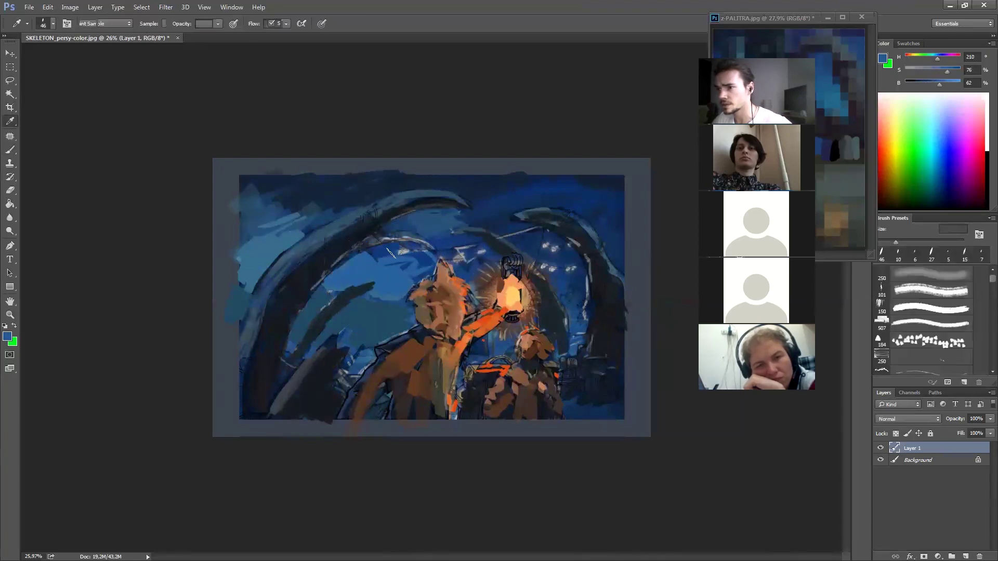
left_click(424, 260, "alt")
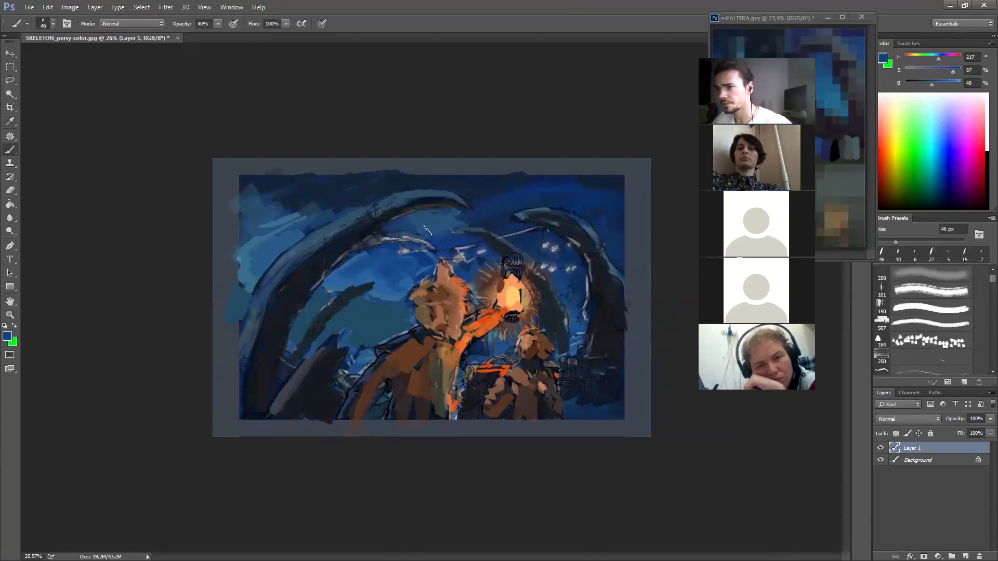
- Sample dark blue from the upper sky and tone down the clouds left of the large rib
left_click(527, 182, "alt")
left_click(475, 189, "alt")
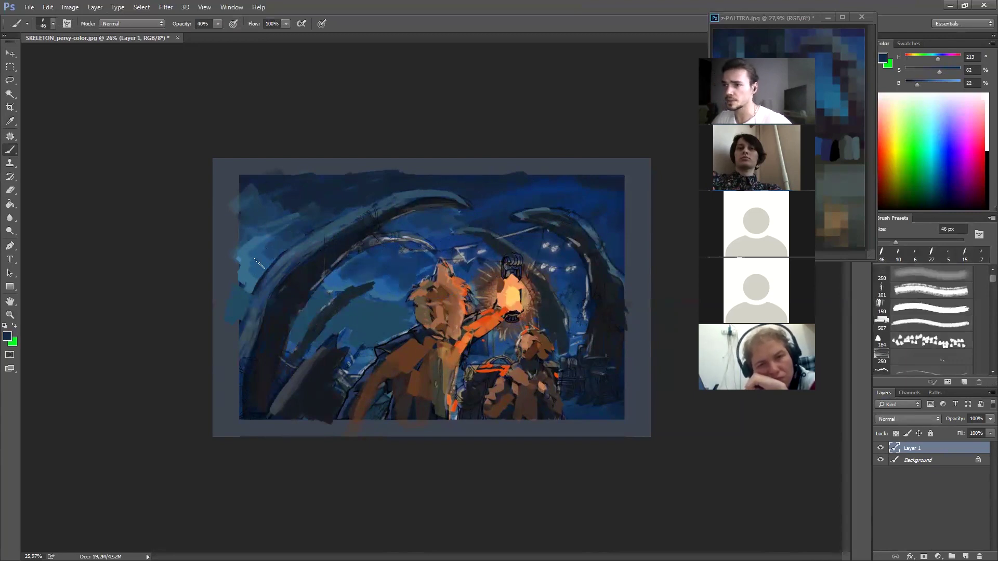
key("alt")
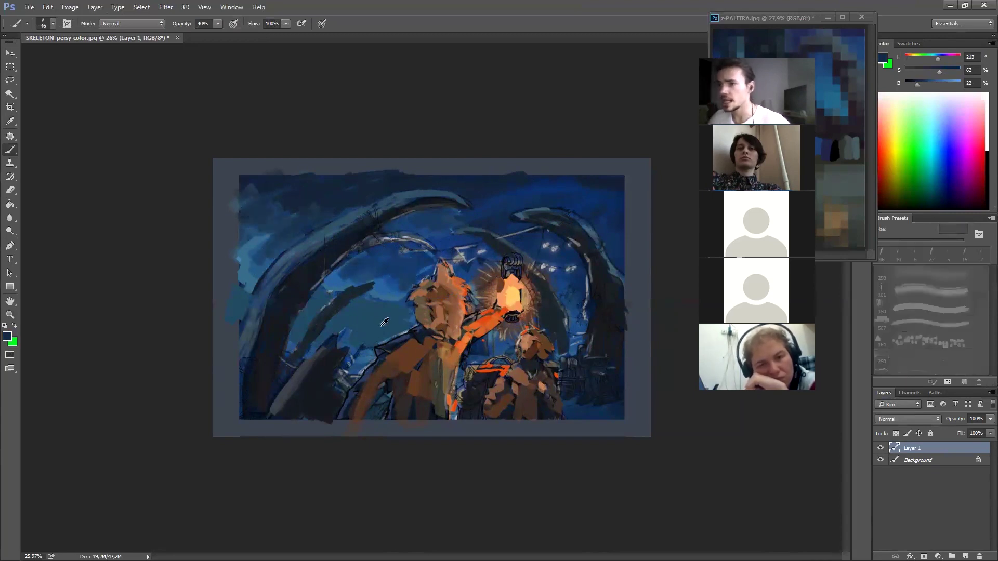
- Sample a darker blue and deepen the teal clouds around the smaller left rib and at the left canvas edge
left_click(827, 118, "alt")
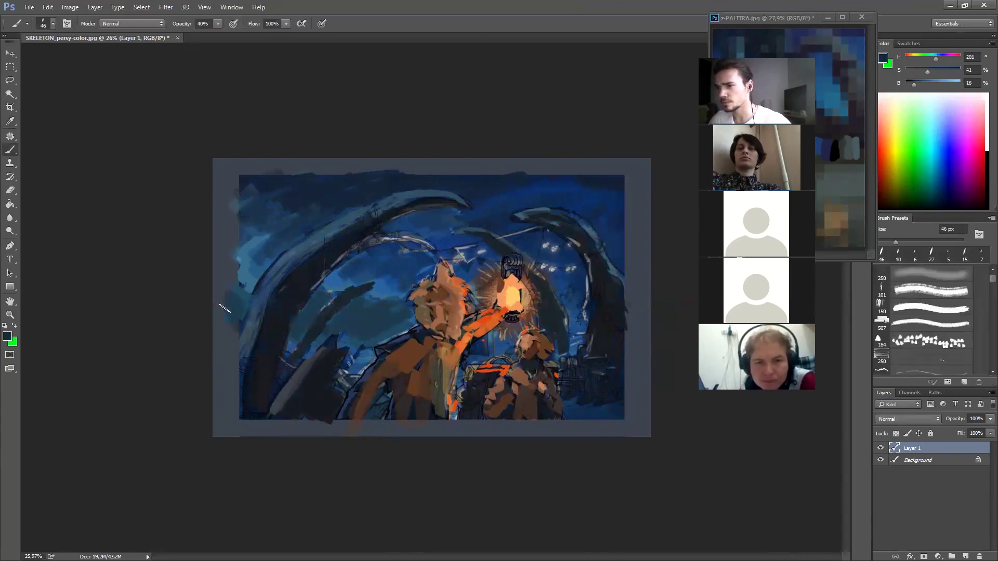
left_click(369, 342, "alt")
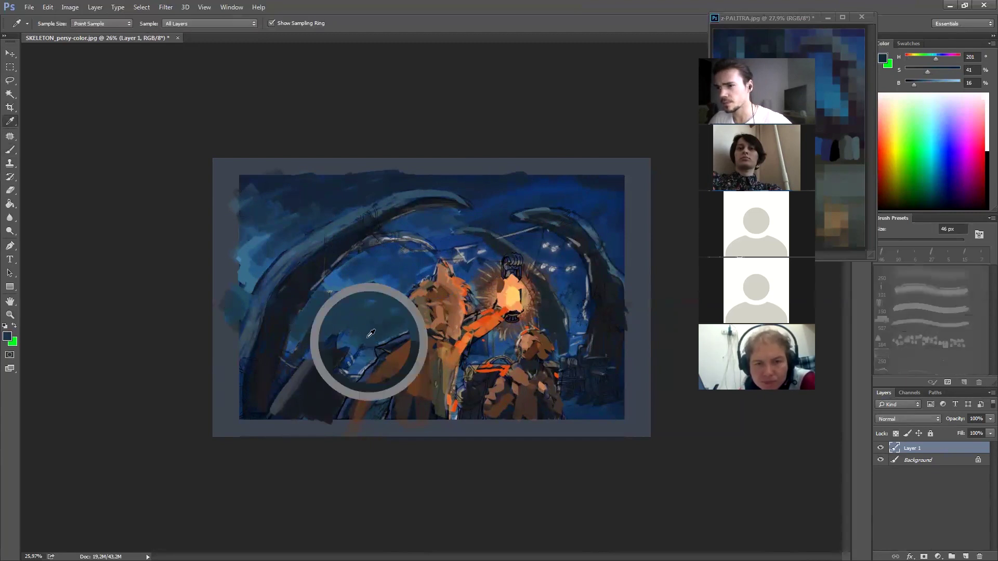
mouse_move(372, 344)
left_mouse_down()
mouse_move(358, 361)
mouse_move(347, 339)
left_mouse_up()
- Paint dark blue between the two figures and beside the right rib at 100% opacity, checking values in grayscale proof
key("0")
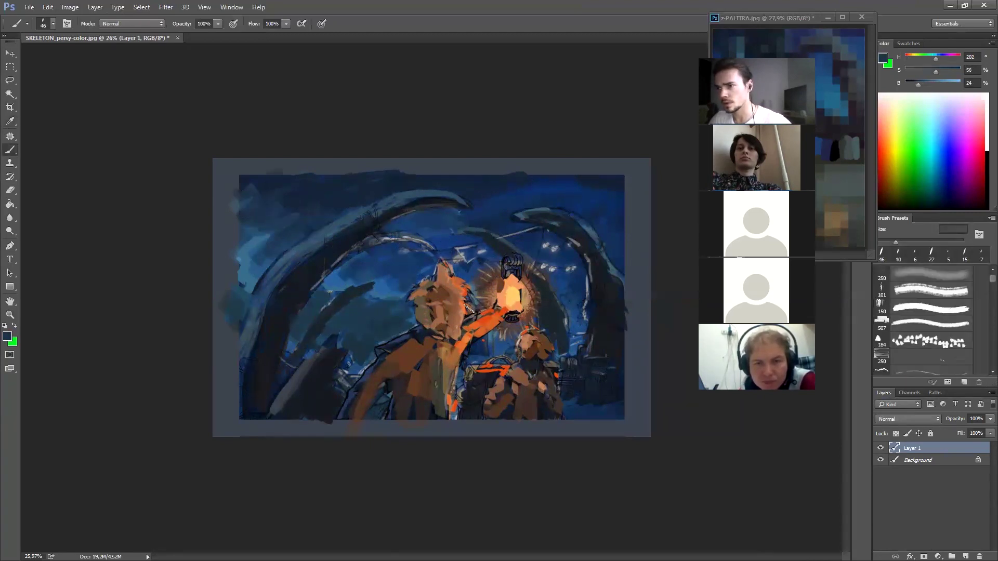
left_click_drag(498, 341, 501, 349)
left_click_drag(571, 330, 591, 329)
key("ctrl+y")
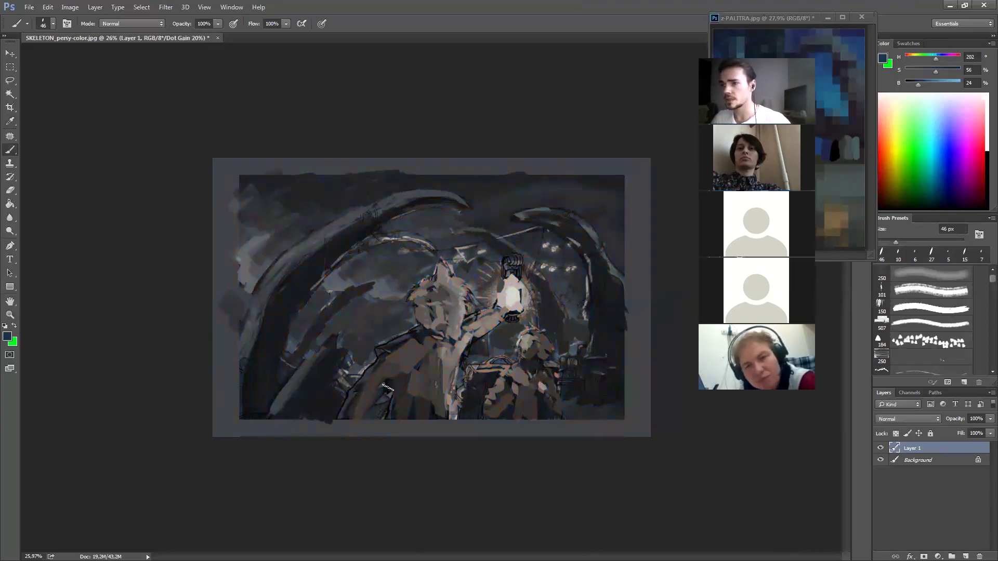
key("ctrl+y")
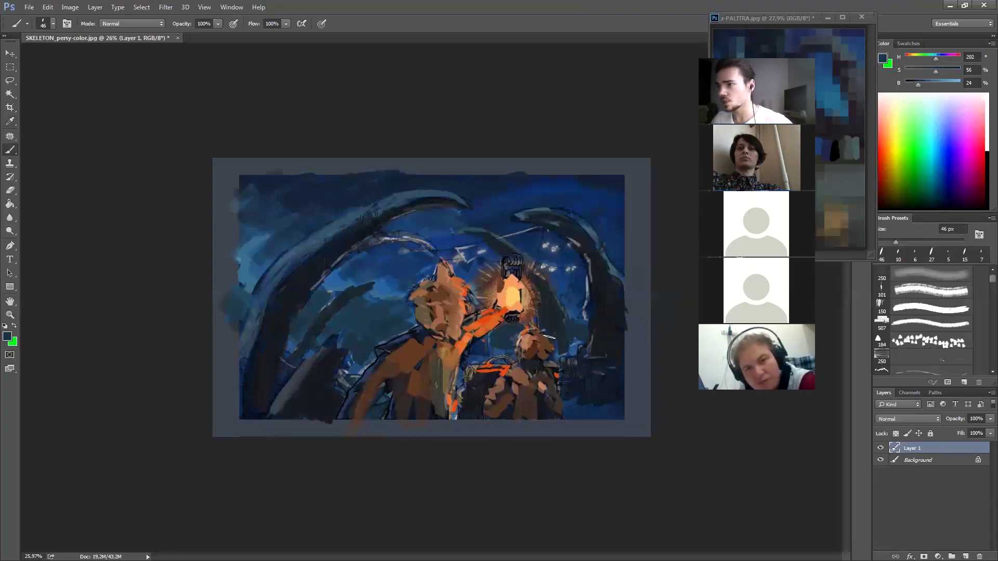
- Sample the right rib's dark tones and repaint its upper curve and outer edge
key("i")
left_click(597, 229)
key("b")
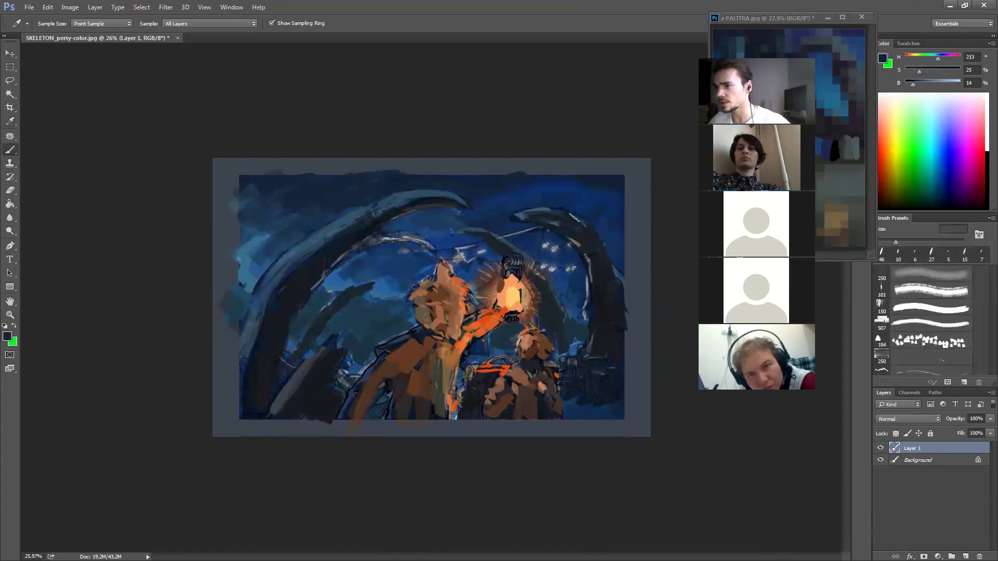
left_click(607, 263, "alt")
key("i")
left_click(620, 277, "alt")
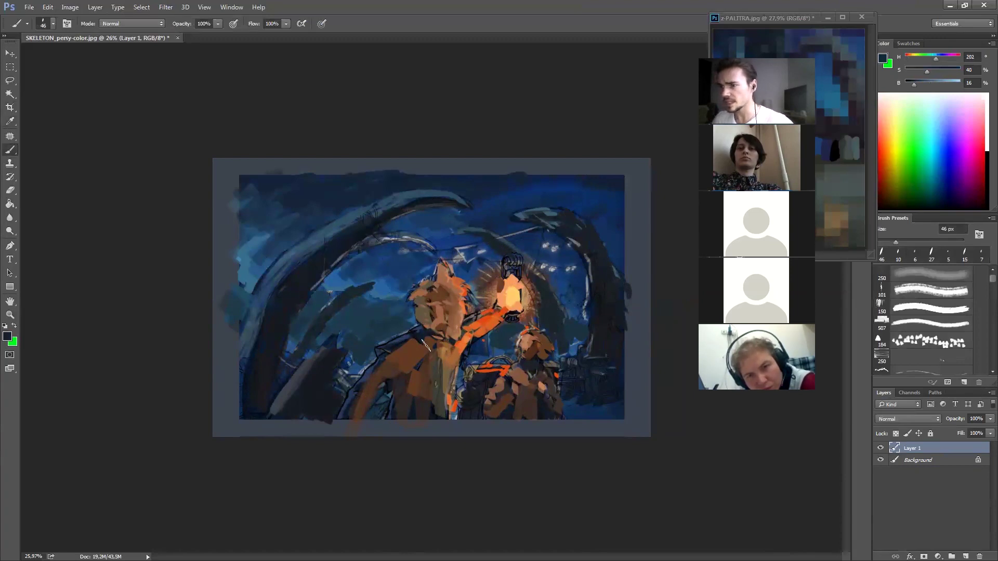
- Sample dark greys and reshape the foreground rock at lower left with long diagonal strokes
left_click(309, 370, "alt")
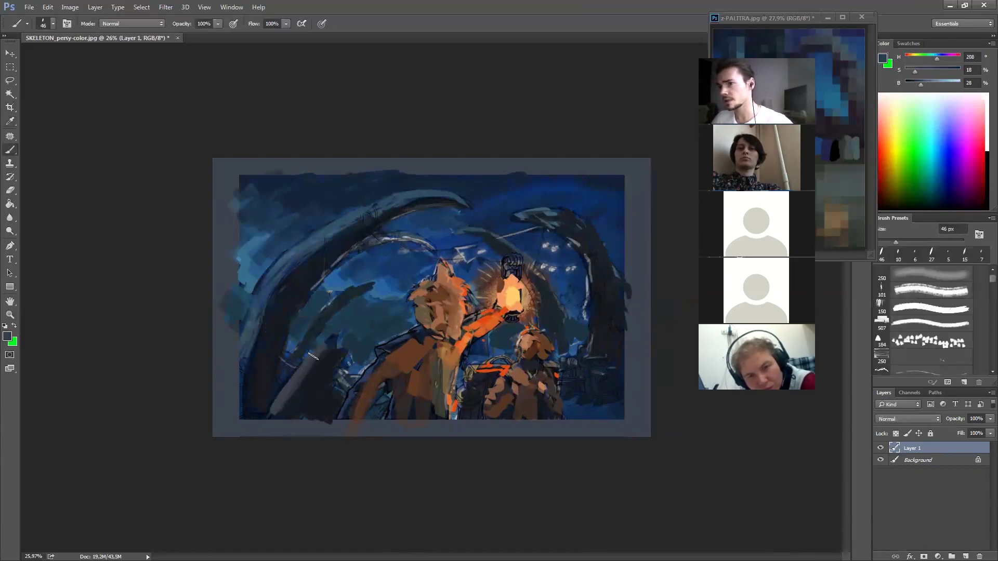
left_click(290, 311, "alt")
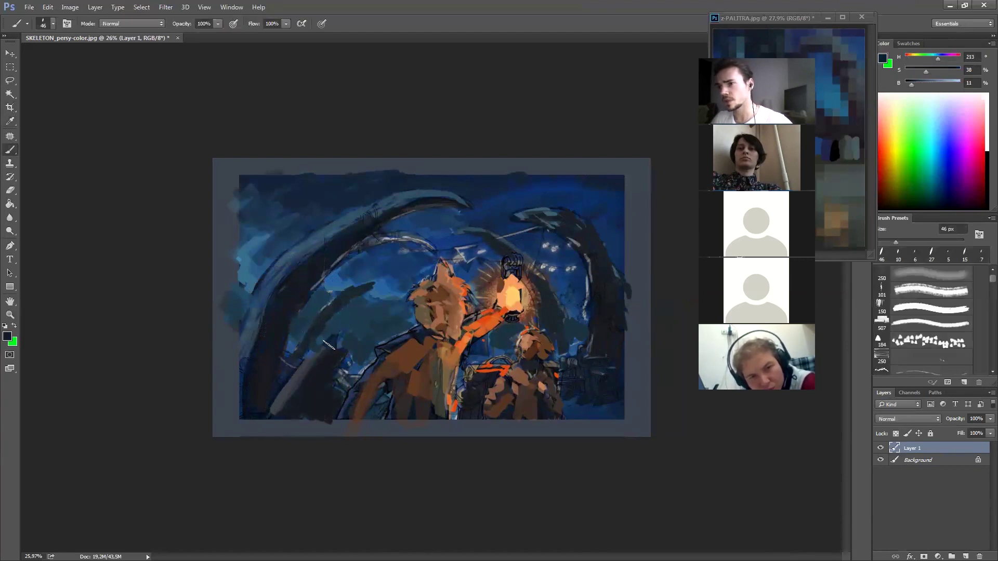
left_click(307, 368, "alt")
mouse_move(334, 339)
left_mouse_down()
mouse_move(301, 364)
mouse_move(285, 405)
left_mouse_up()
left_click(278, 405, "alt")
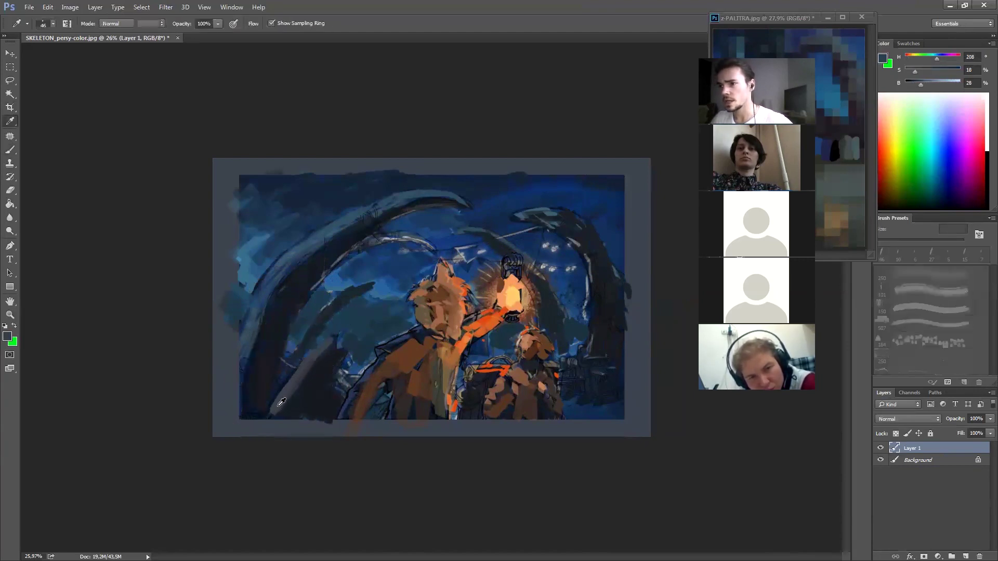
key("alt")
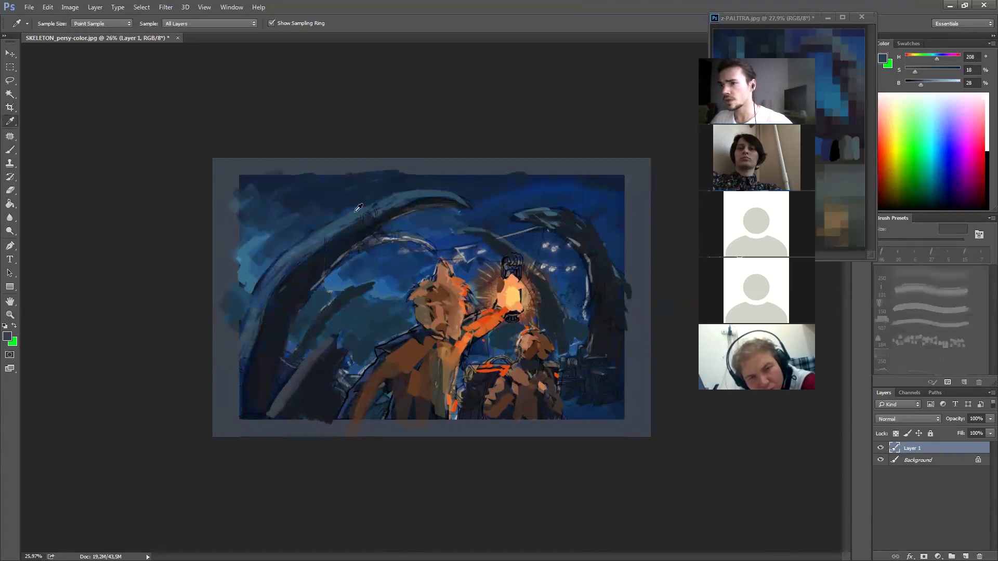
- Sample sky blues and cover the sketch lines between the foreground rock and the standing figure's shoulder
left_click(245, 263, "alt")
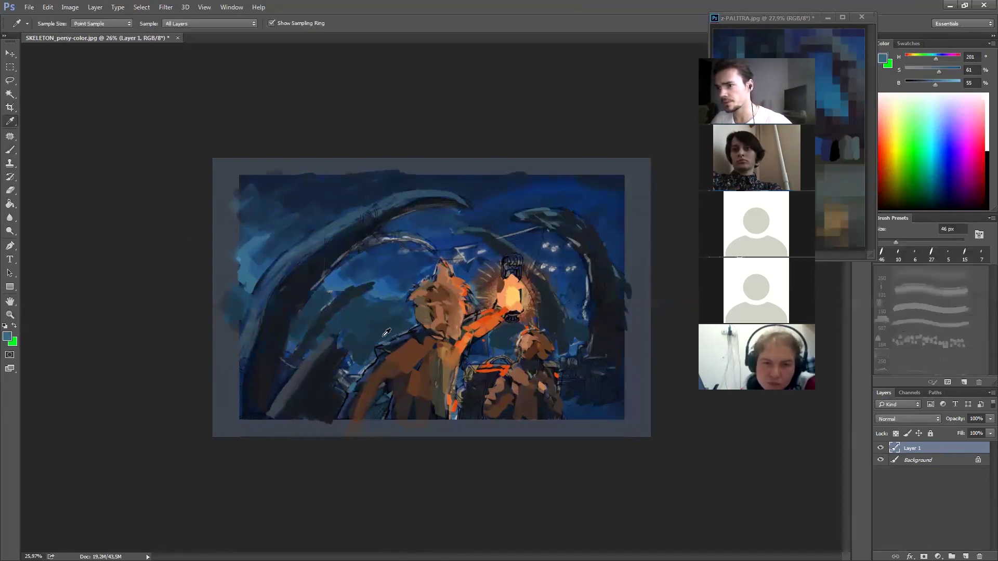
left_click(363, 359, "alt")
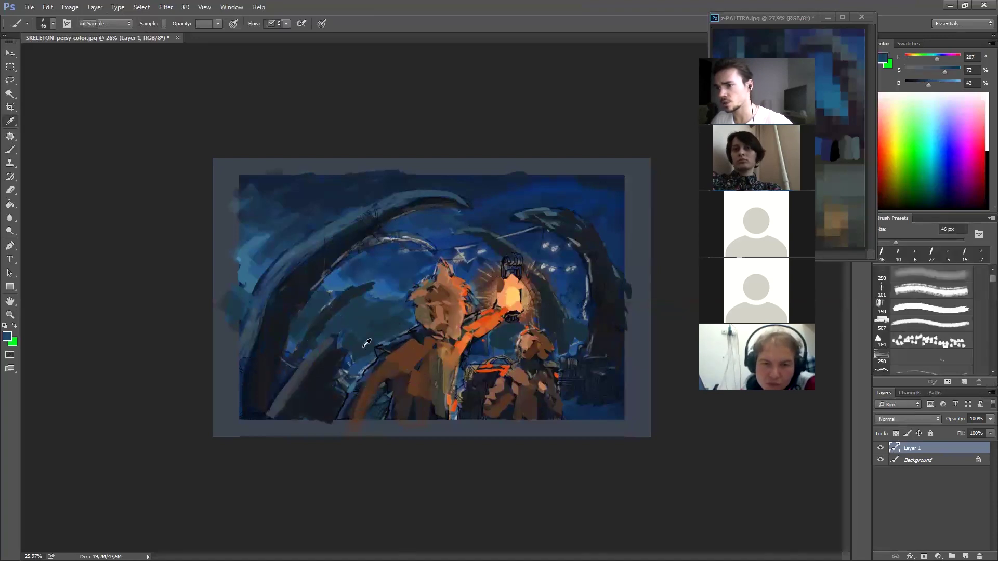
left_click(366, 349, "alt")
key("alt")
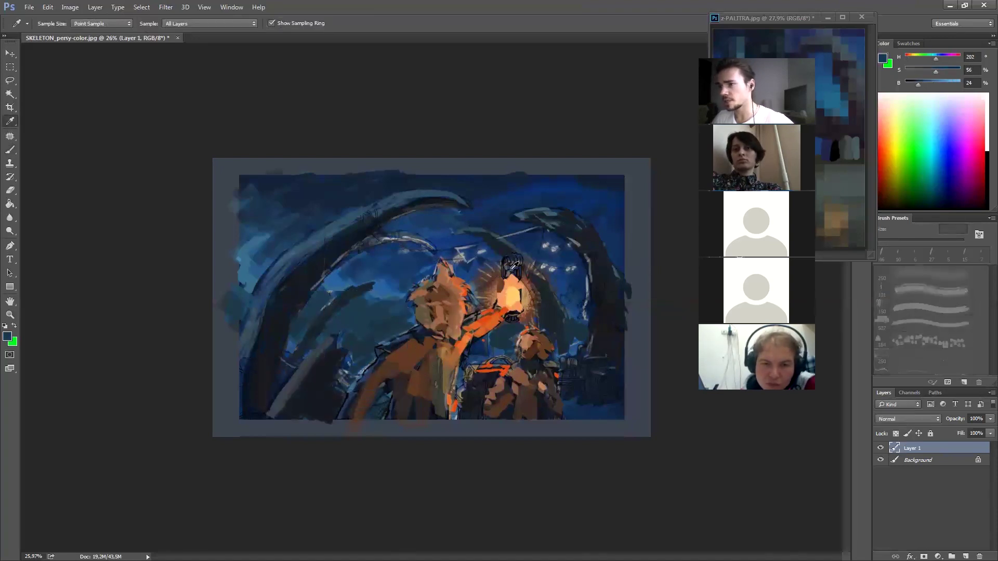
- Sample the lantern's warm yellow and dab glowing sparks across the sky and large left rib, undoing an unwanted dab
left_click(516, 294, "alt")
left_click_drag(357, 248, 361, 251)
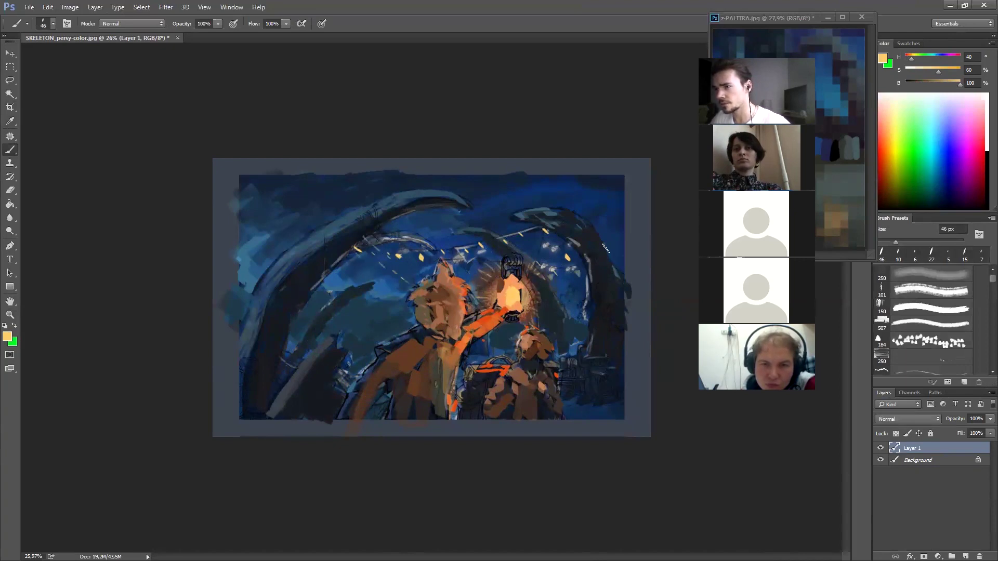
left_click_drag(331, 236, 324, 251)
left_click_drag(333, 223, 326, 231)
key("ctrl+alt+z")
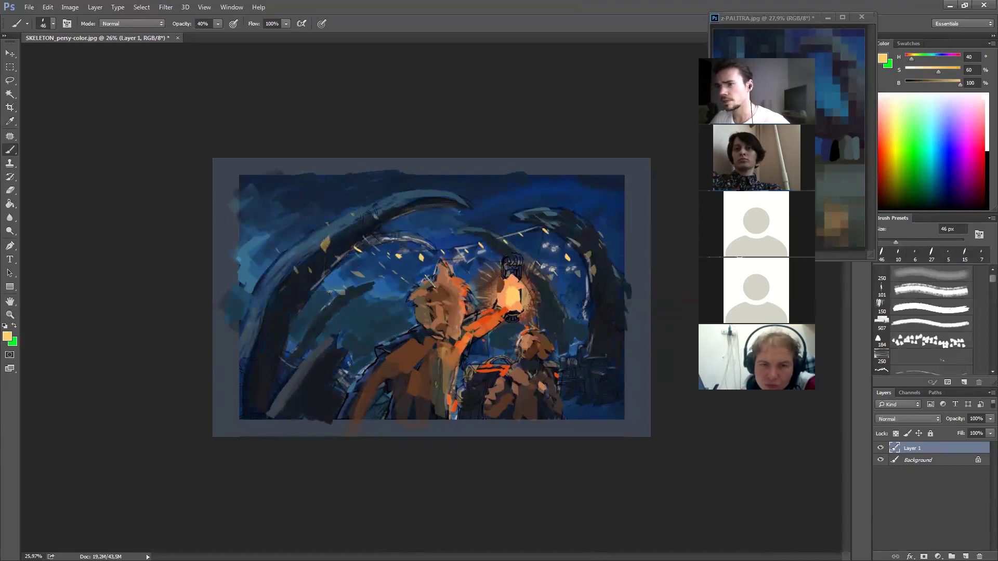
- Sample dark tones from the foreground rock and repaint the rock at lower left, undoing unwanted strokes
key("z")
left_click_drag(359, 327, 390, 312)
mouse_move(369, 345)
left_mouse_down()
mouse_move(341, 356)
mouse_move(355, 340)
left_mouse_up()
key("b")
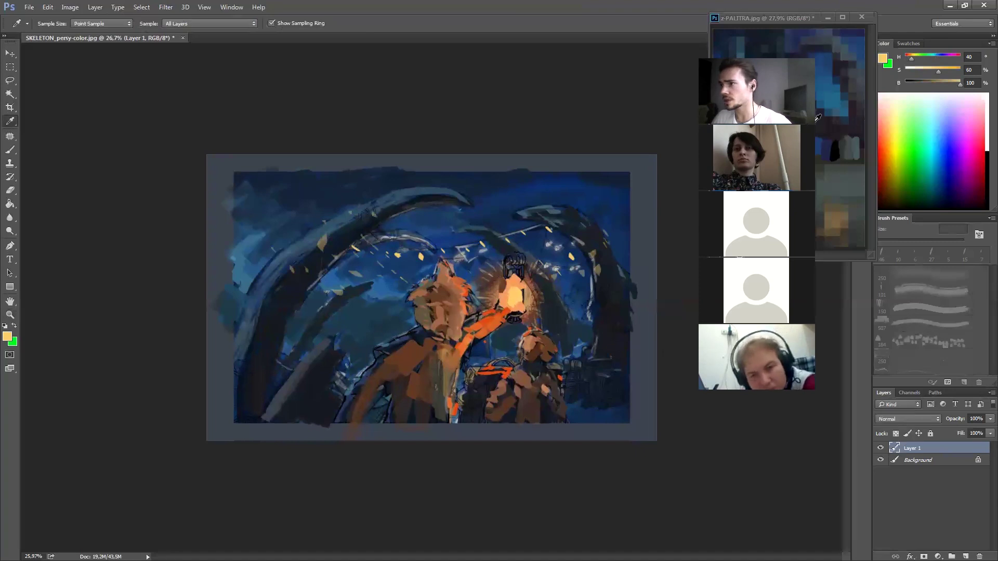
left_click(333, 385, "alt")
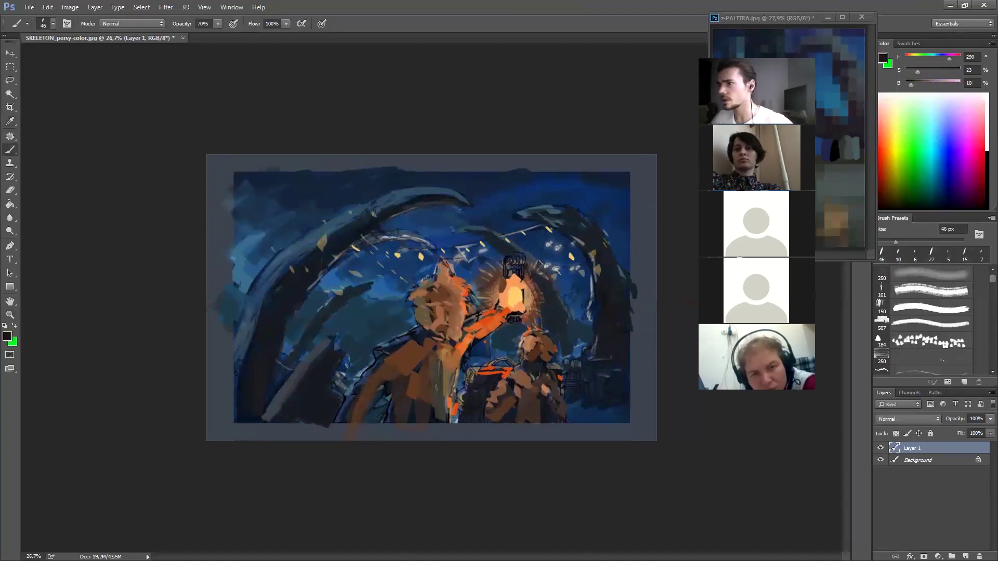
key("i")
left_click(273, 400, "alt")
mouse_move(237, 337)
left_mouse_down()
mouse_move(242, 411)
mouse_move(297, 389)
left_mouse_up()
key("ctrl+alt+z")
key("ctrl+alt+z")
- Sample dark blues from the palette image and repaint the lower ends of the left and right ribs
left_click(757, 40, "alt")
left_click_drag(249, 333, 232, 410)
left_click_drag(270, 410, 297, 383)
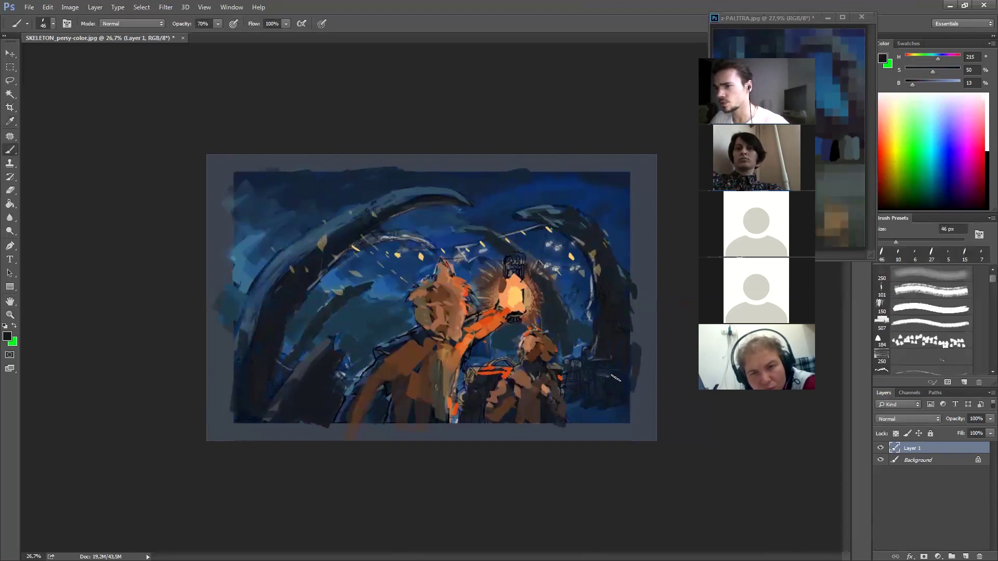
left_click(753, 44, "alt")
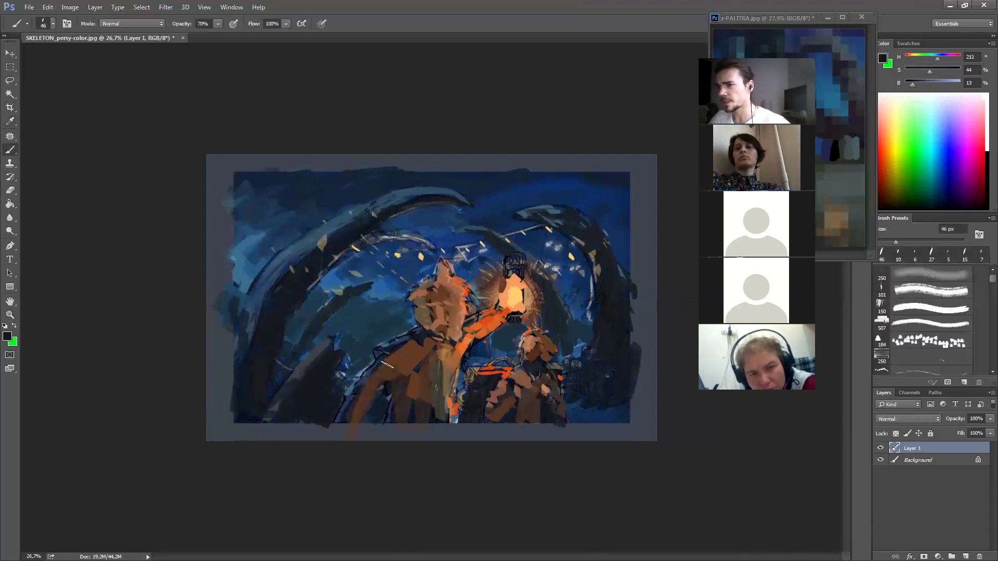
- Add a new layer and lay a radial gradient in the lantern's sampled yellow, spreading outward from the lantern
key("alt")
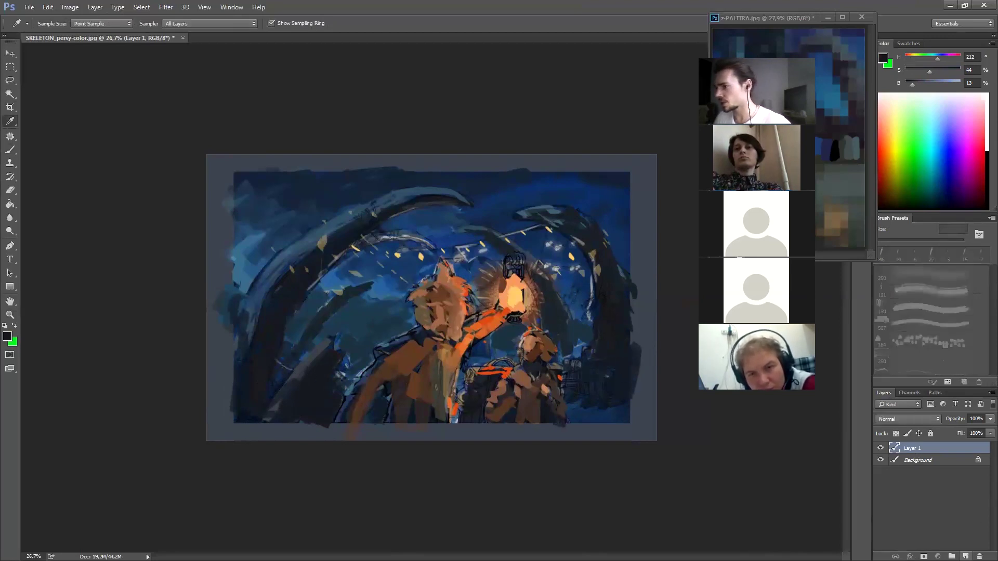
key("ctrl+j")
left_click(520, 290)
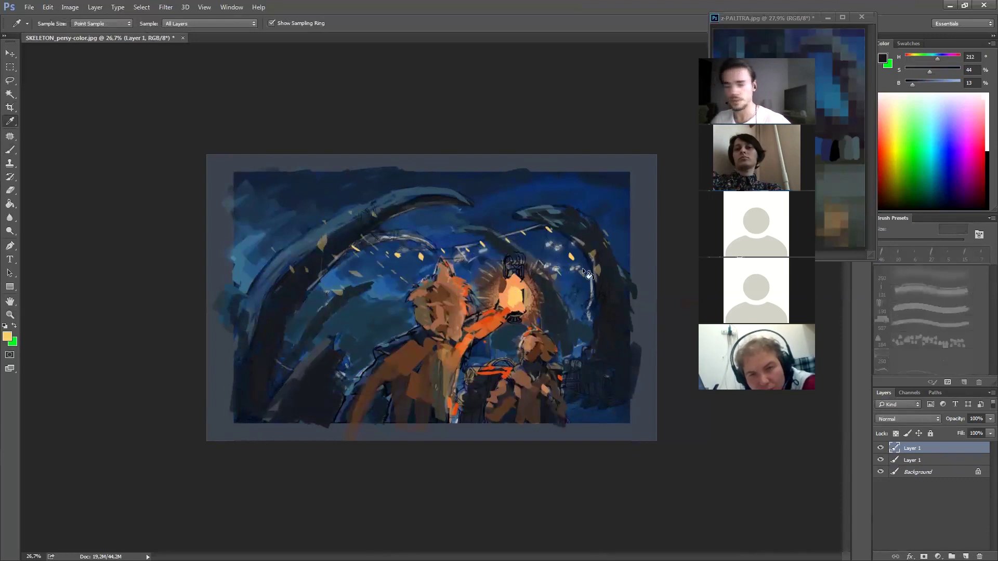
key("g")
left_click_drag(509, 299, 587, 230)
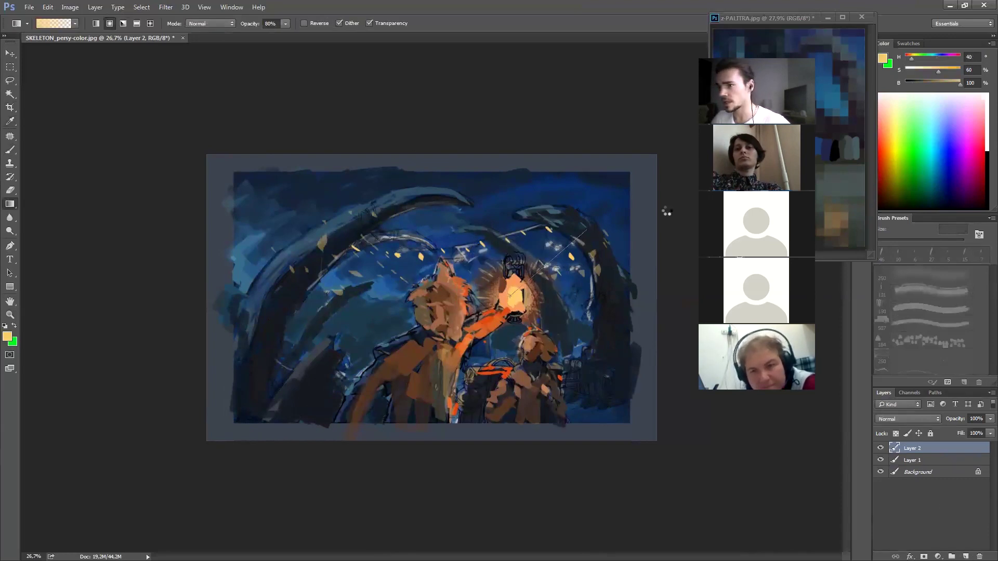
- Set the lantern glow layer's blend mode to Soft Light
left_click(915, 419)
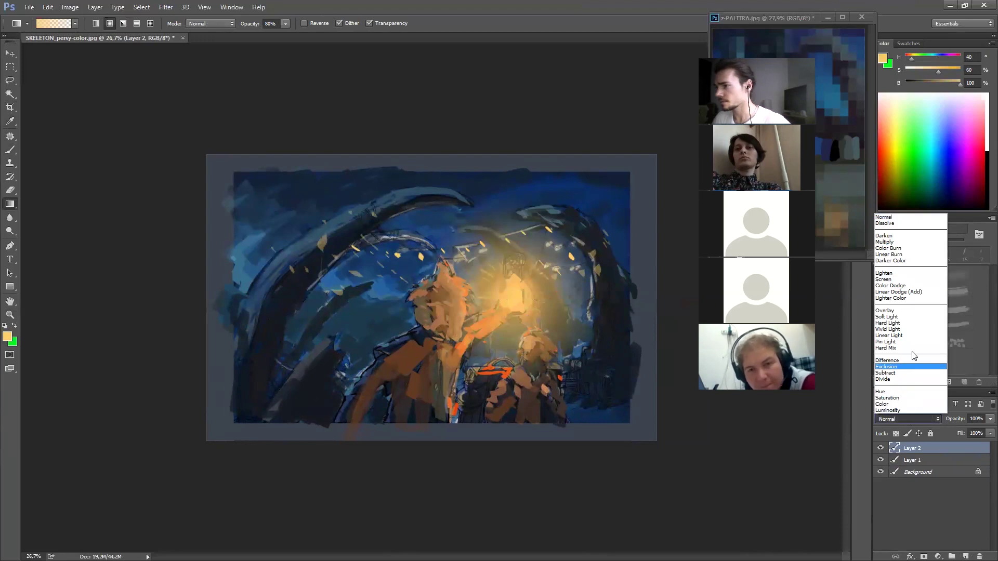
left_click(886, 316)
key("z")
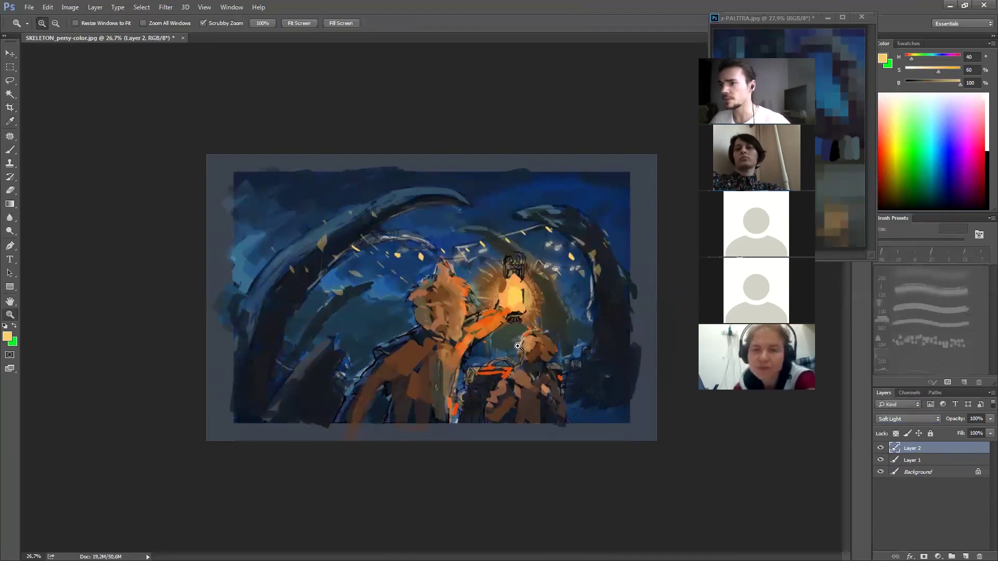
left_click_drag(517, 347, 509, 319)
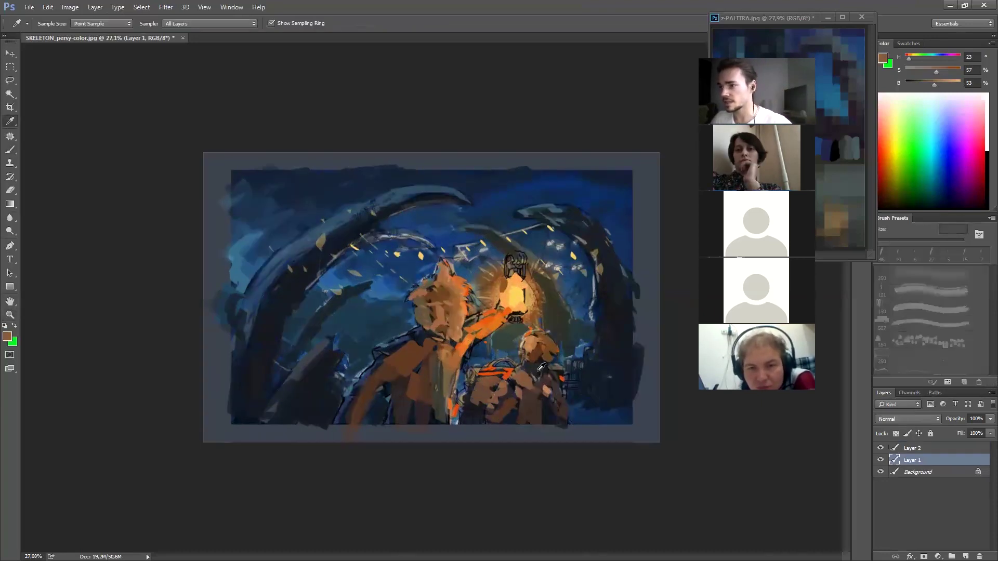
- Sample a dark grey from the smaller figure's torso and add a new layer above the glow layer
left_click(498, 382, "alt")
key("z")
left_click_drag(415, 279, 393, 270)
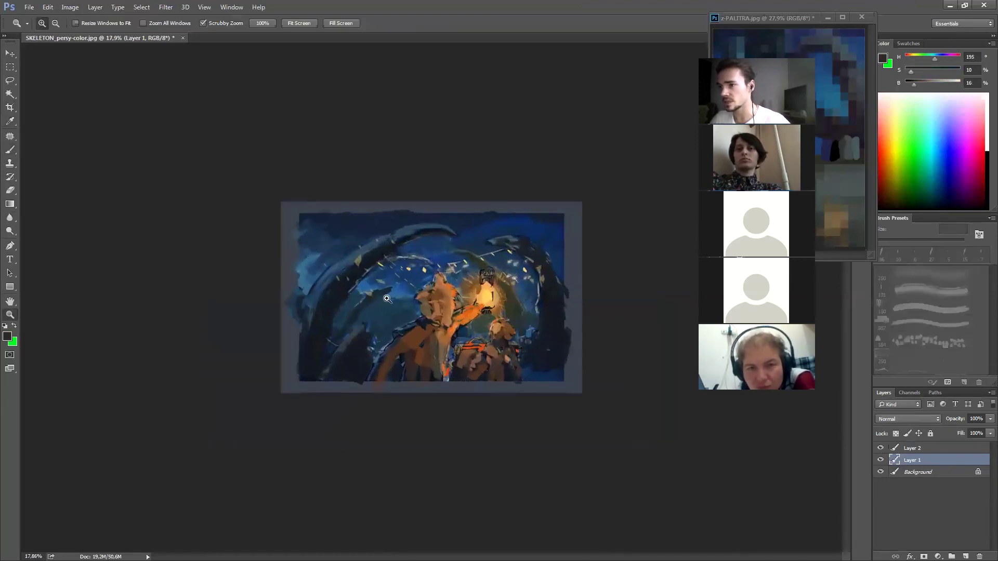
left_click_drag(402, 331, 479, 319)
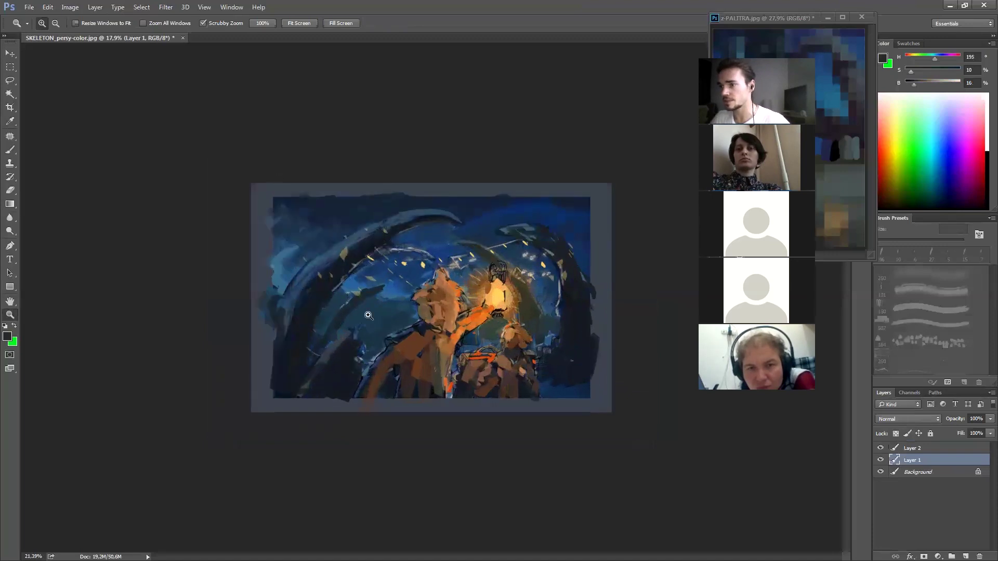
left_click_drag(419, 323, 456, 312)
left_click_drag(479, 379, 512, 338)
left_click(878, 526)
left_click(965, 555)
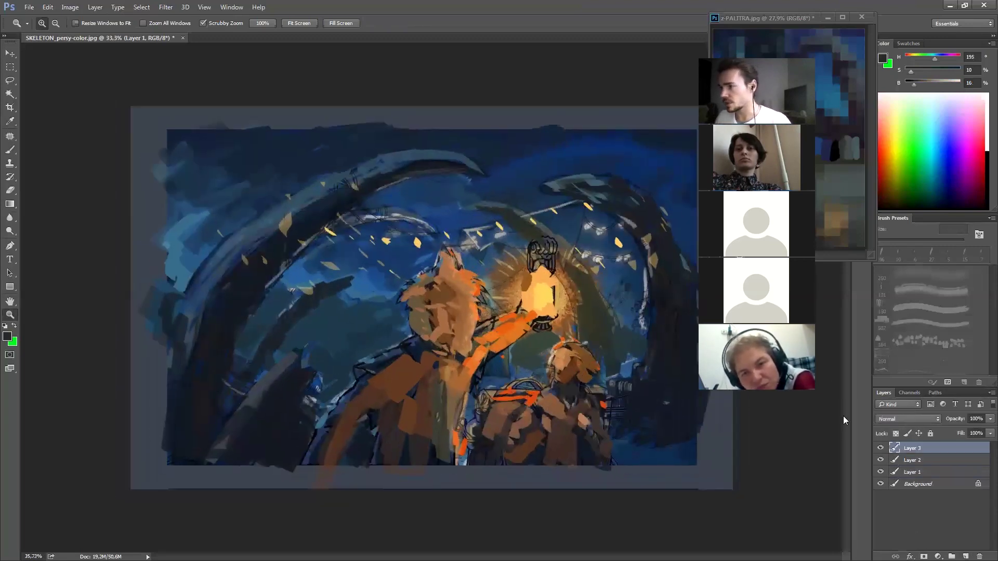
- Set the brush size to 10 px, try sketching dark facial features on the standing figure, and undo the stroke
key("b")
right_click(451, 307)
left_click_drag(509, 337, 503, 337)
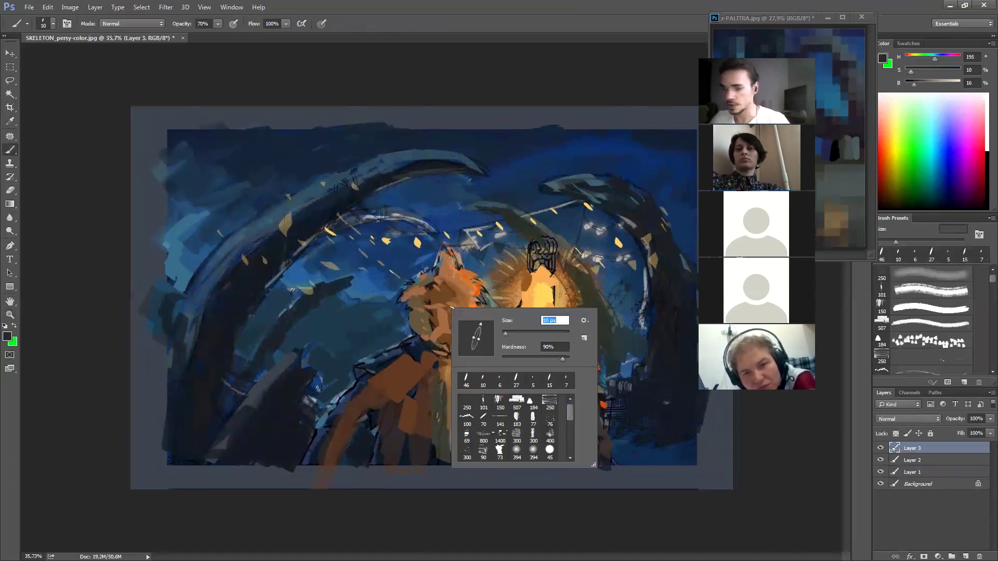
key("Return")
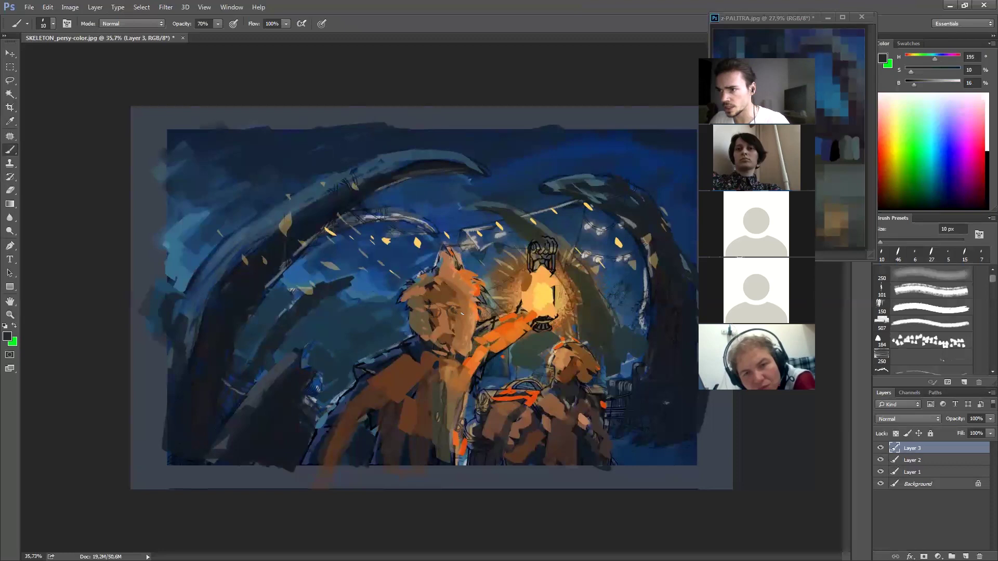
key("ctrl+z")
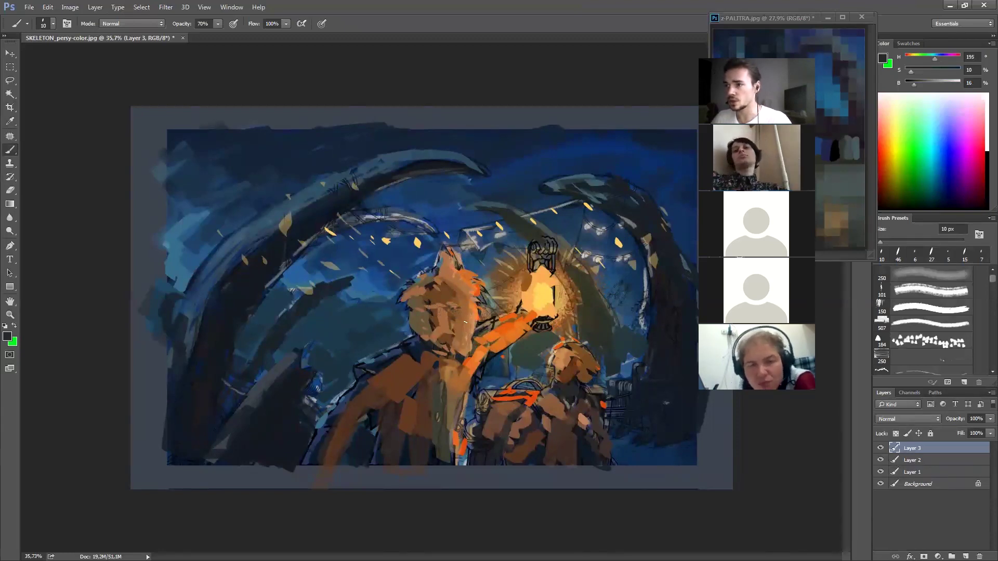
key("z")
mouse_move(469, 333)
left_mouse_down()
mouse_move(432, 335)
mouse_move(450, 337)
left_mouse_up()
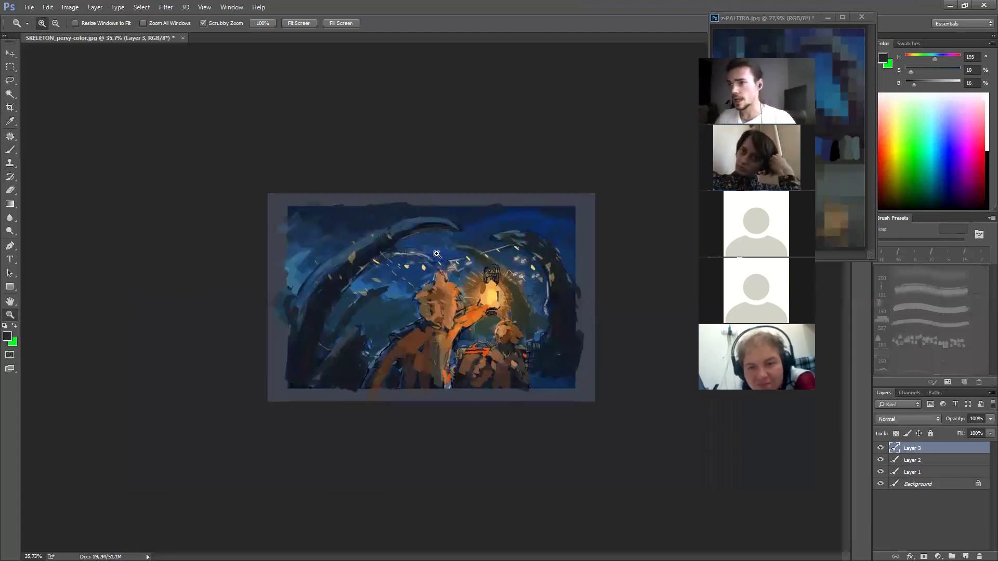
left_click_drag(445, 299, 464, 302)
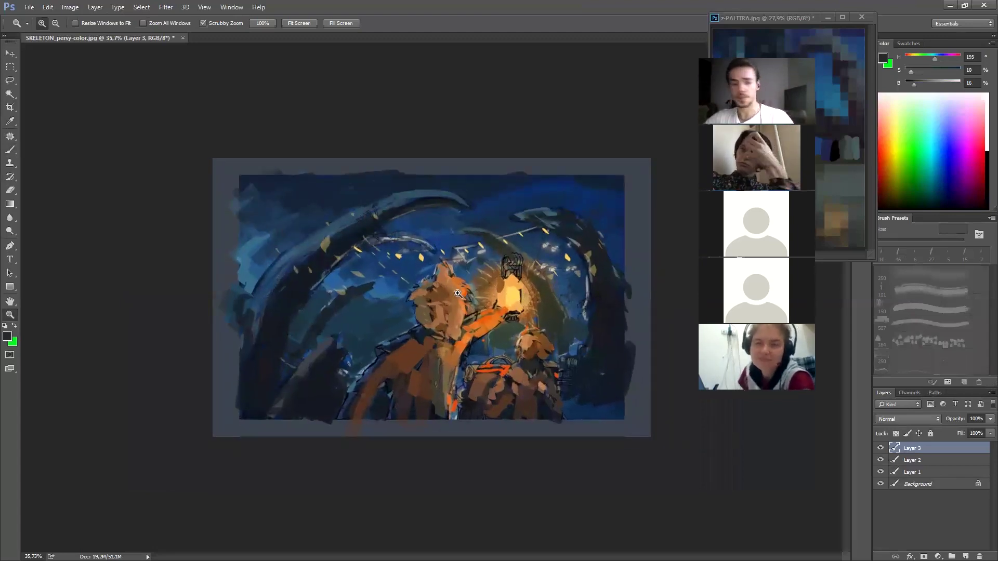